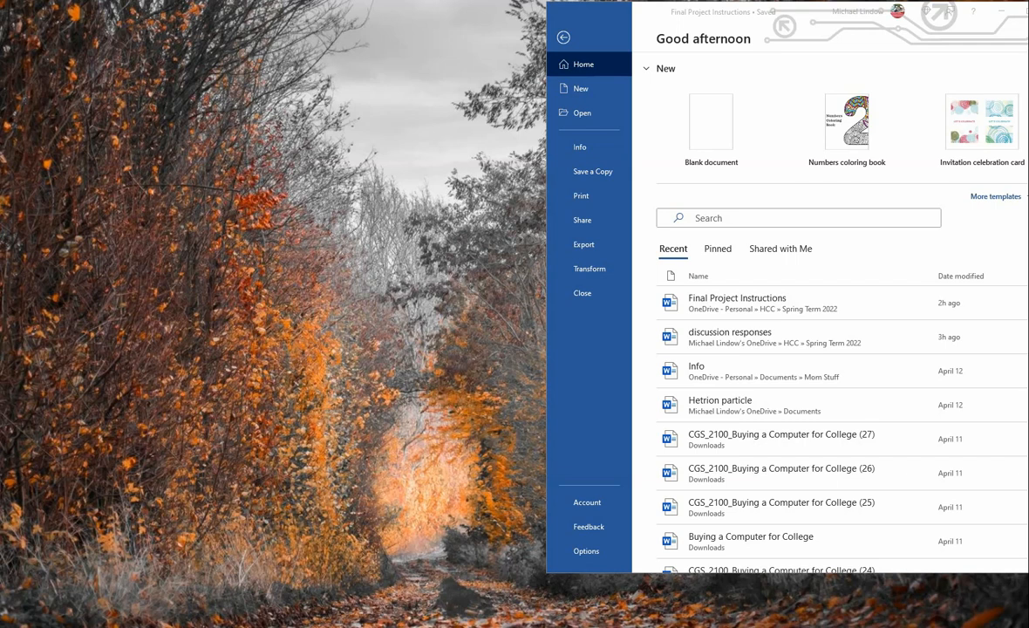
Step: Create a blank document and place its window beside the project instructions document
{"action": "left_click", "coordinate": [702, 126]}
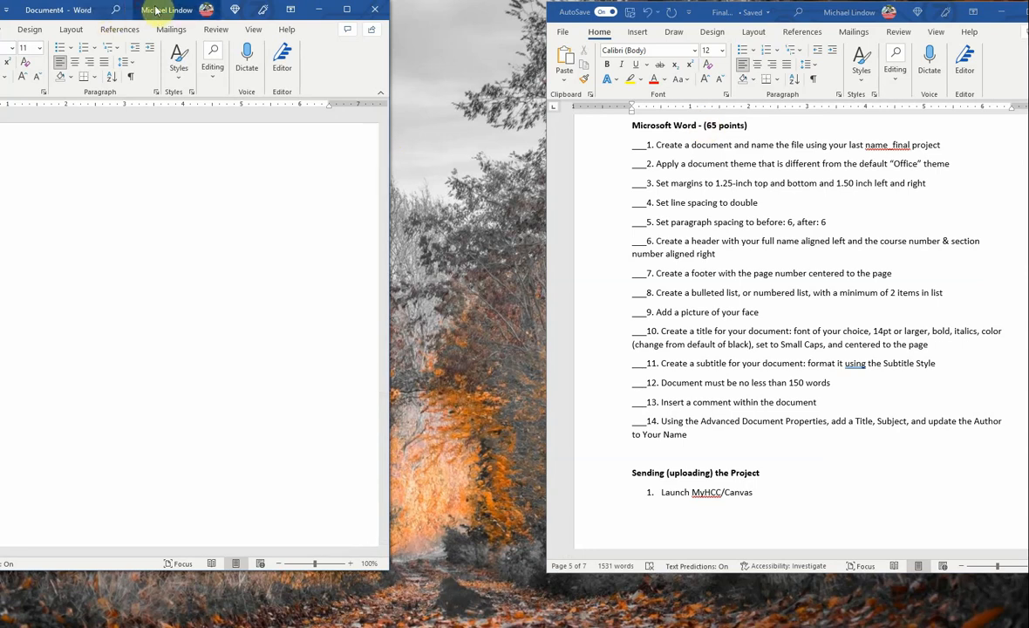
{"action": "left_click_drag", "start_coordinate": [157, 9], "coordinate": [341, 25]}
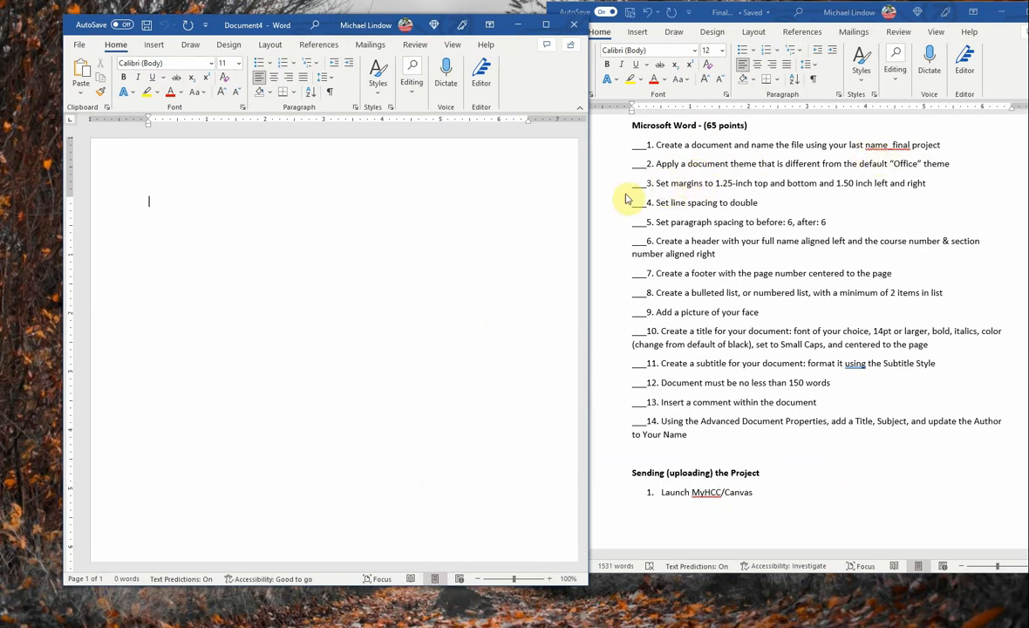
Step: Apply the Centered style set from the Design tab's Document Formatting gallery
{"action": "left_click", "coordinate": [229, 44]}
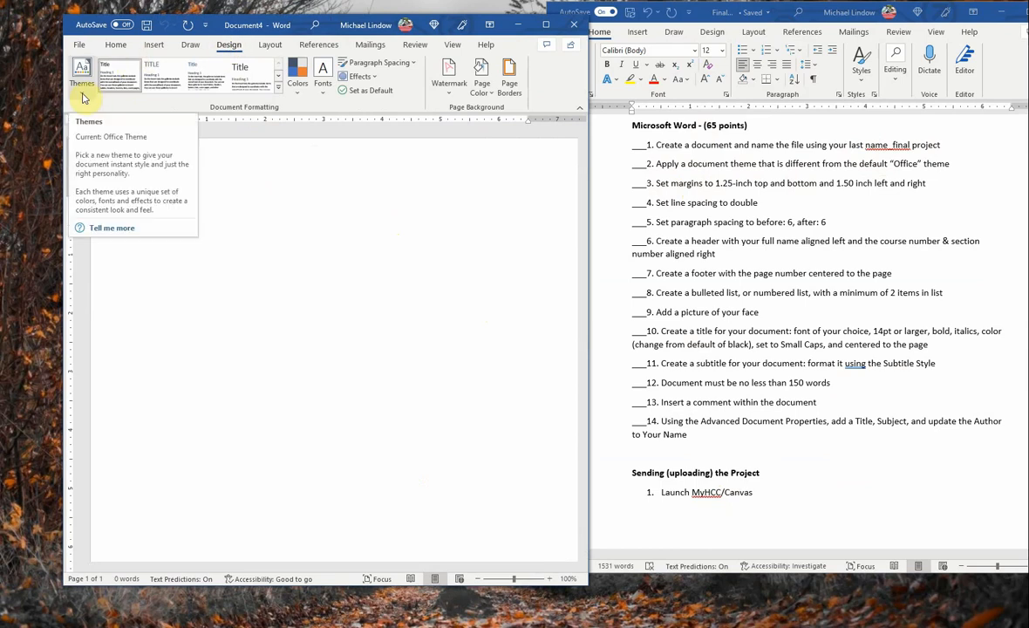
{"action": "left_click", "coordinate": [279, 90]}
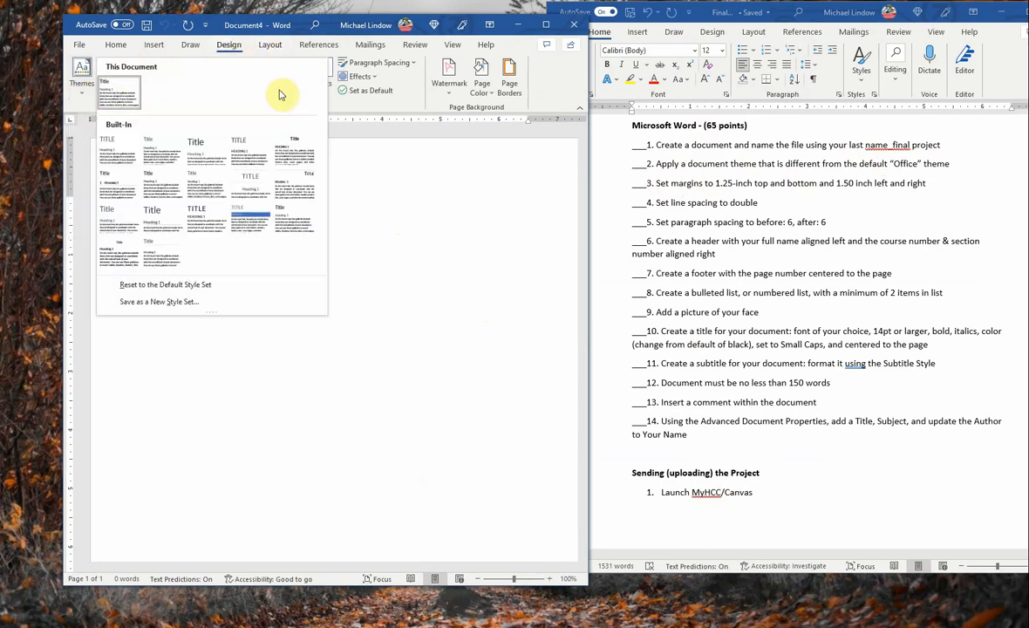
{"action": "left_click", "coordinate": [249, 190]}
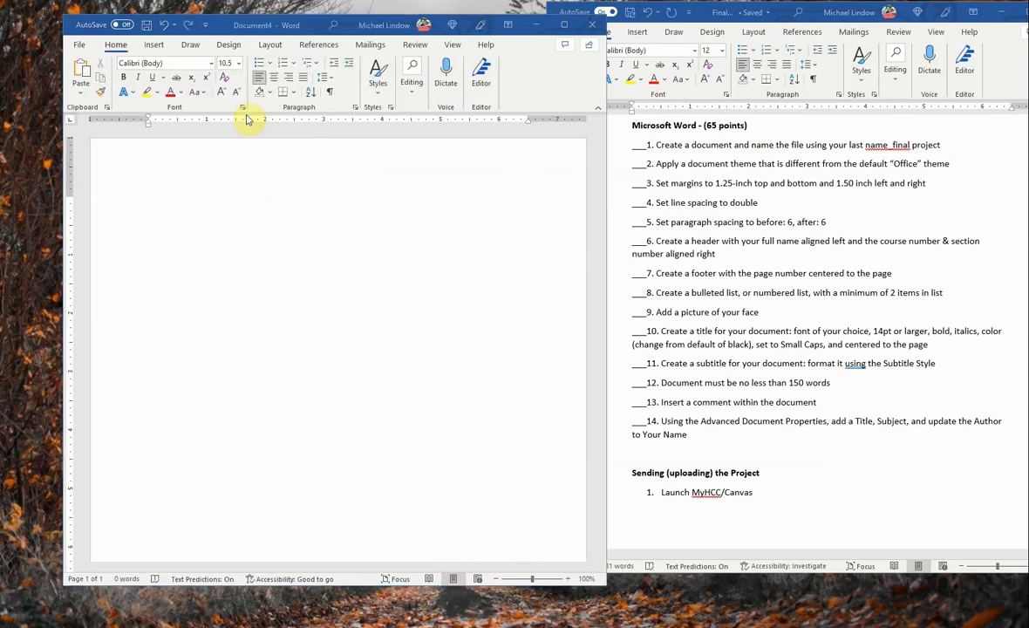
Step: In Custom Margins, set the top and bottom margins to 1.25 inches
{"action": "left_click", "coordinate": [270, 46]}
{"action": "left_click", "coordinate": [270, 46]}
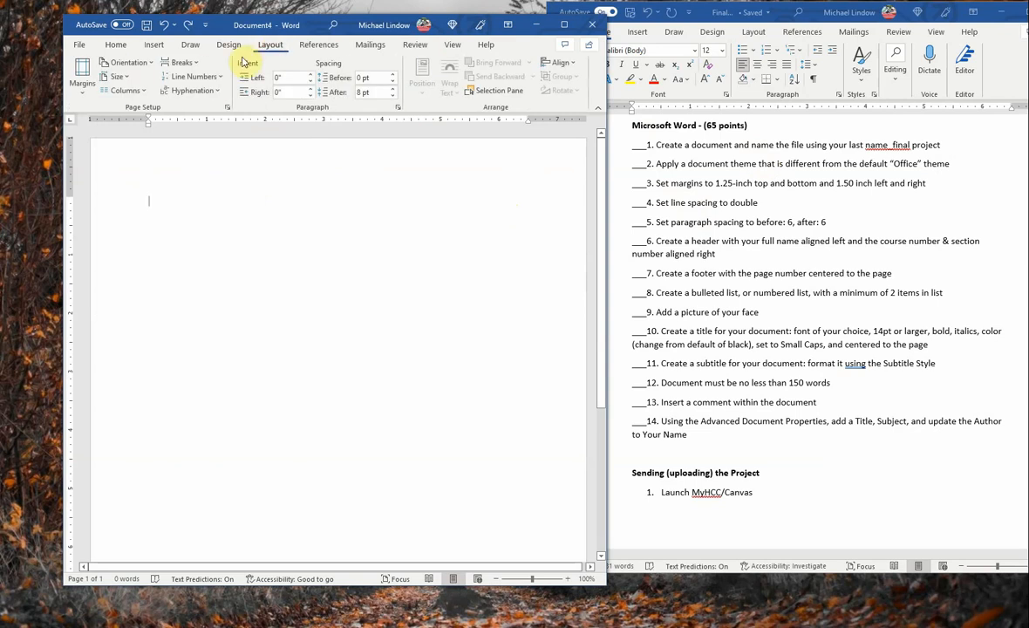
{"action": "left_click", "coordinate": [84, 90]}
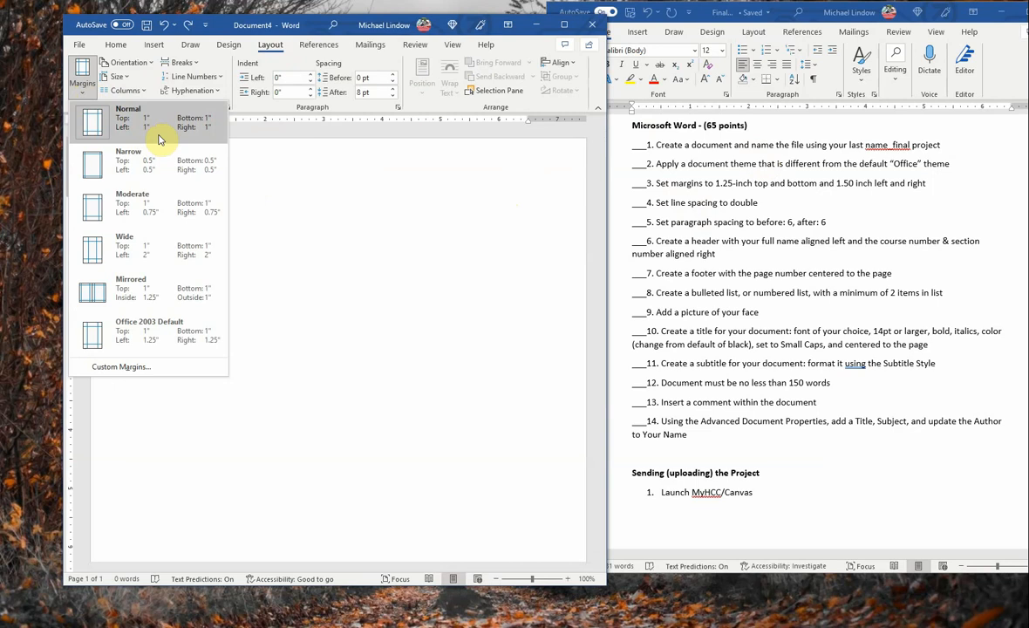
{"action": "left_click", "coordinate": [135, 367]}
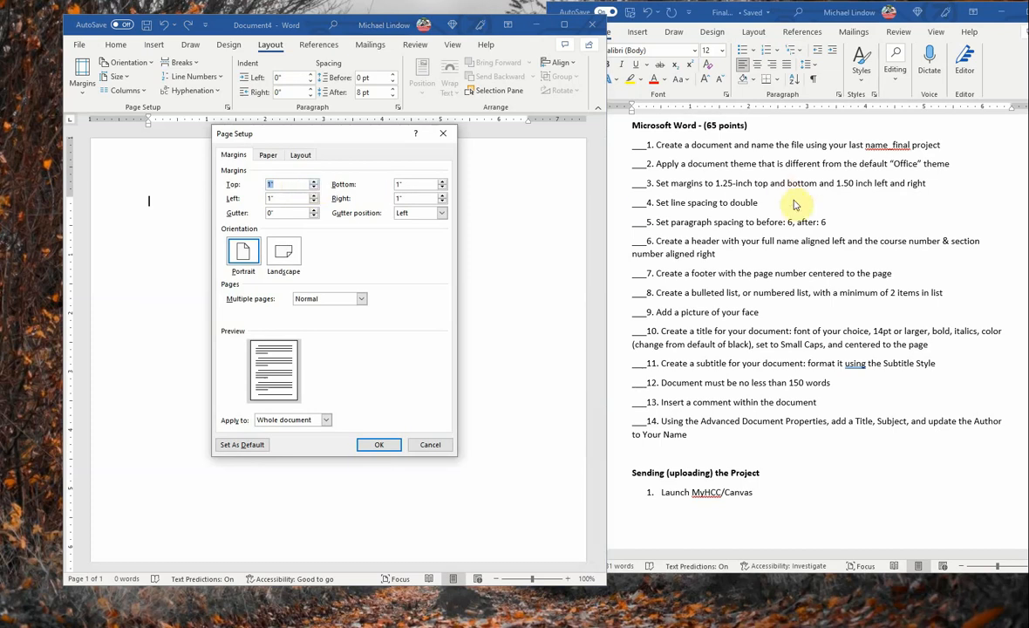
{"action": "left_click", "coordinate": [315, 182]}
{"action": "left_click", "coordinate": [315, 182]}
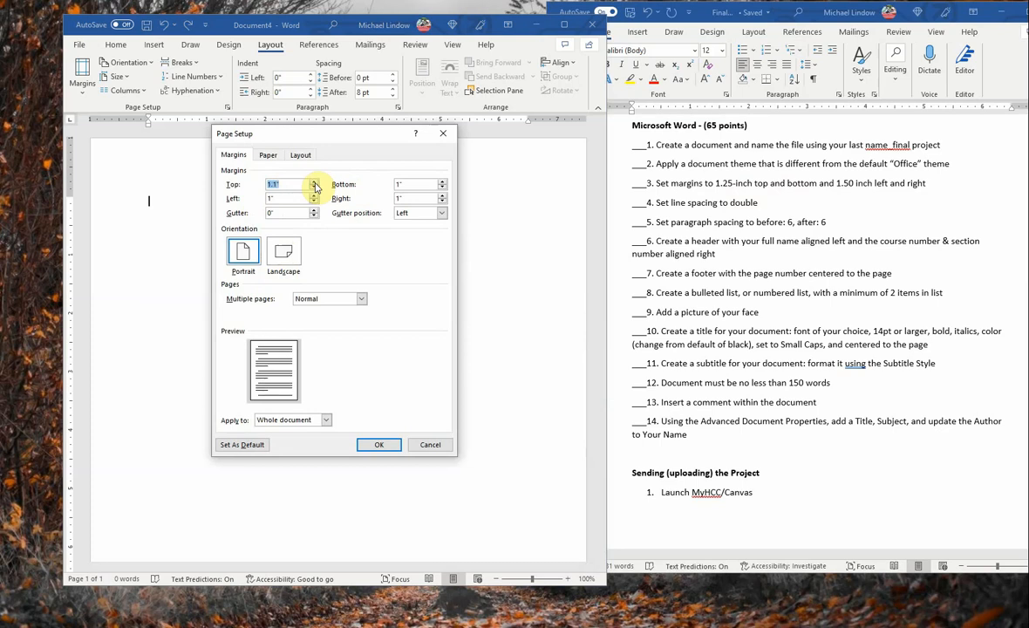
{"action": "left_click", "coordinate": [315, 182]}
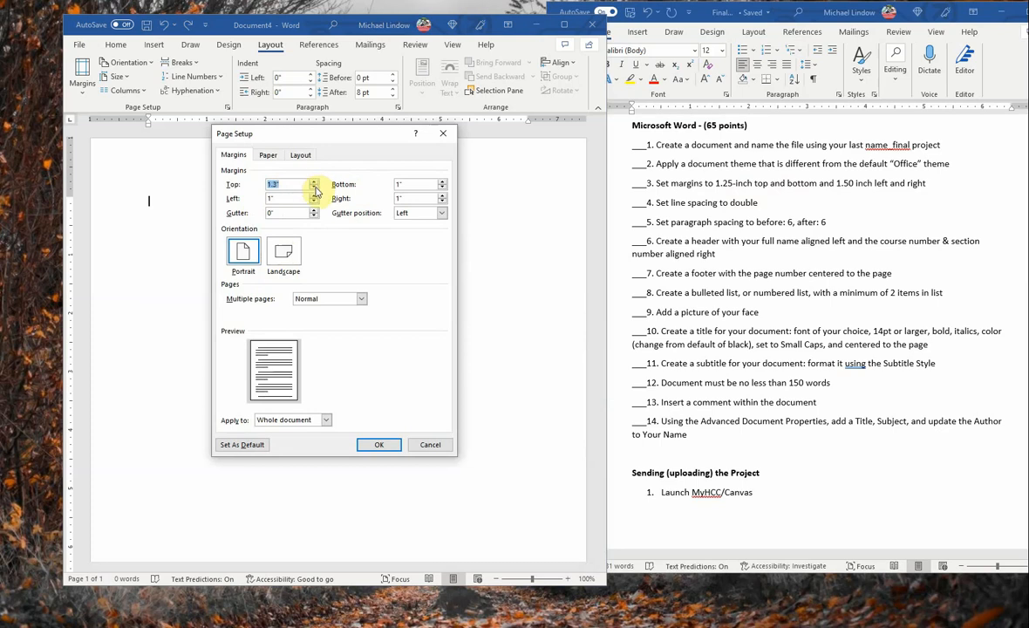
{"action": "left_click", "coordinate": [315, 186]}
{"action": "left_click", "coordinate": [290, 184]}
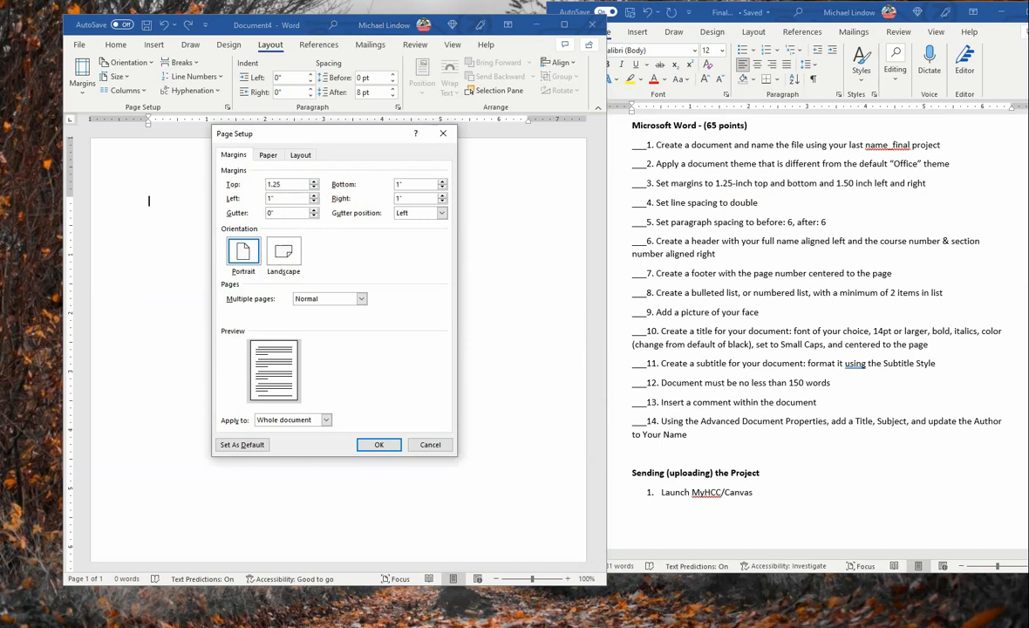
{"action": "type", "text": "5"}
{"action": "left_click", "coordinate": [443, 183]}
{"action": "left_click", "coordinate": [432, 184]}
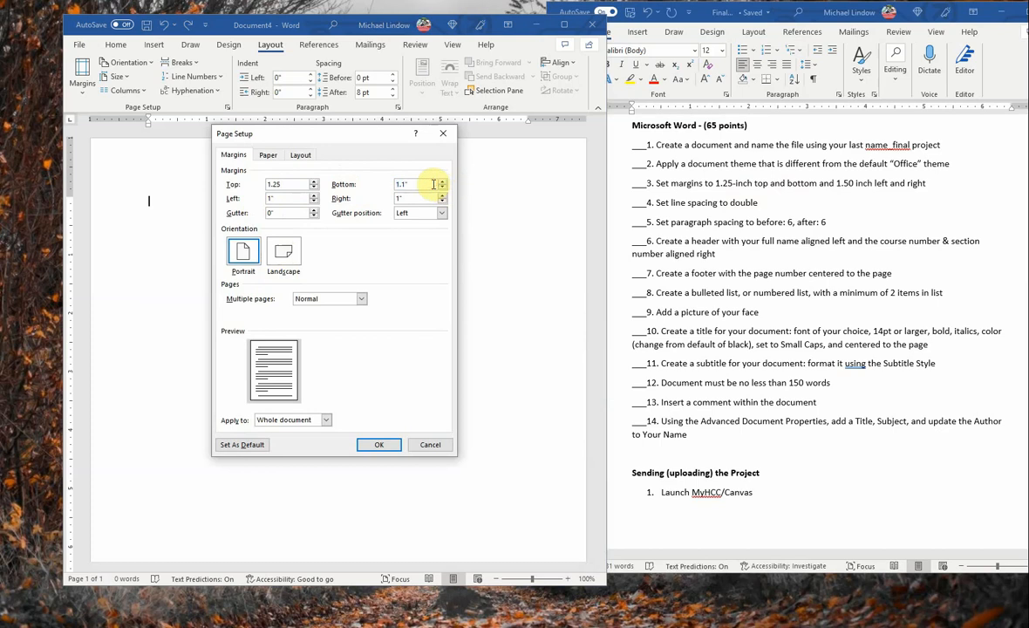
{"action": "key", "text": "BackSpace"}
{"action": "key", "text": "BackSpace"}
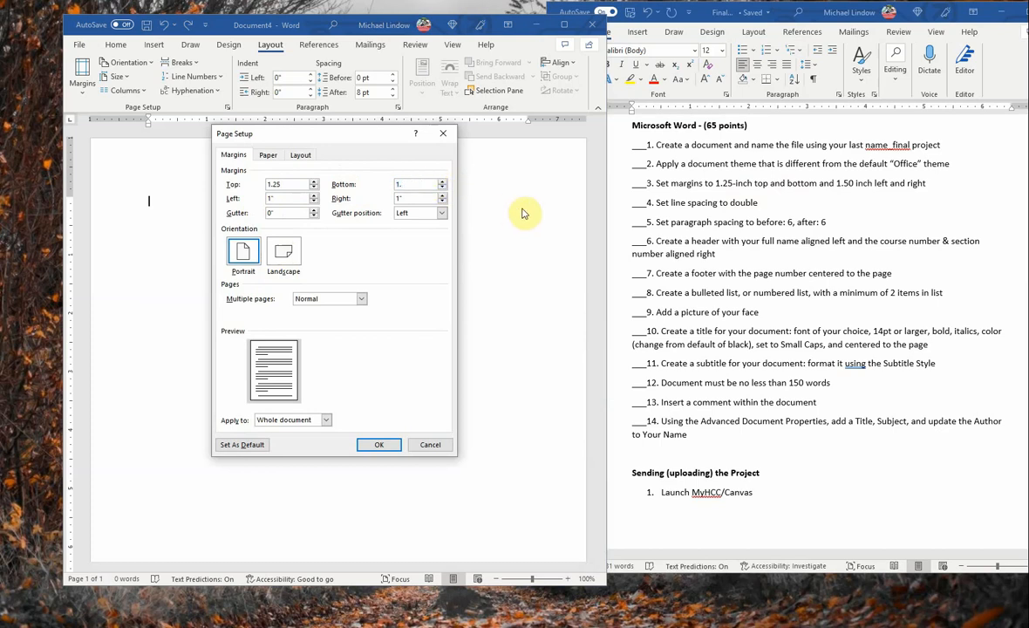
{"action": "type", "text": "25"}
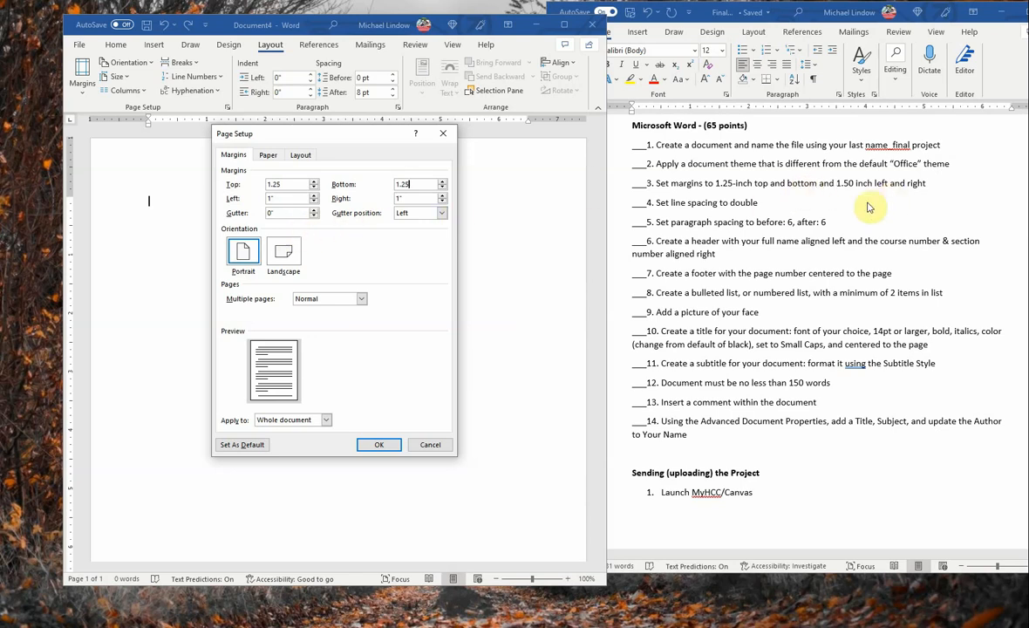
Step: Set the left and right margins to 1.5 inches and apply the margins
{"action": "left_click", "coordinate": [316, 198]}
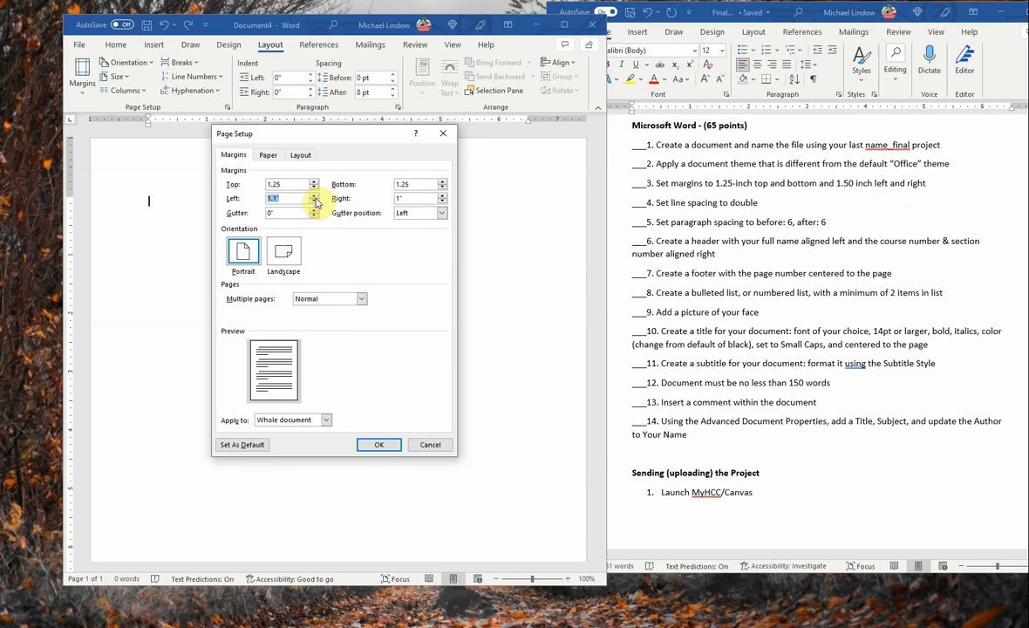
{"action": "left_click", "coordinate": [316, 198]}
{"action": "left_click", "coordinate": [316, 198]}
{"action": "left_click", "coordinate": [316, 198]}
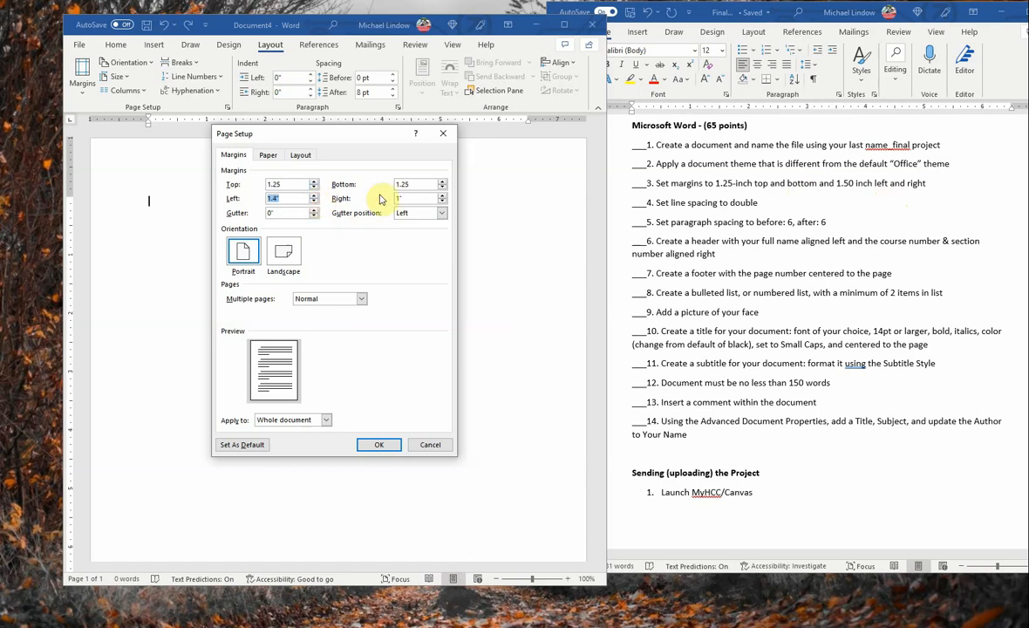
{"action": "left_click", "coordinate": [313, 195]}
{"action": "left_click", "coordinate": [442, 195]}
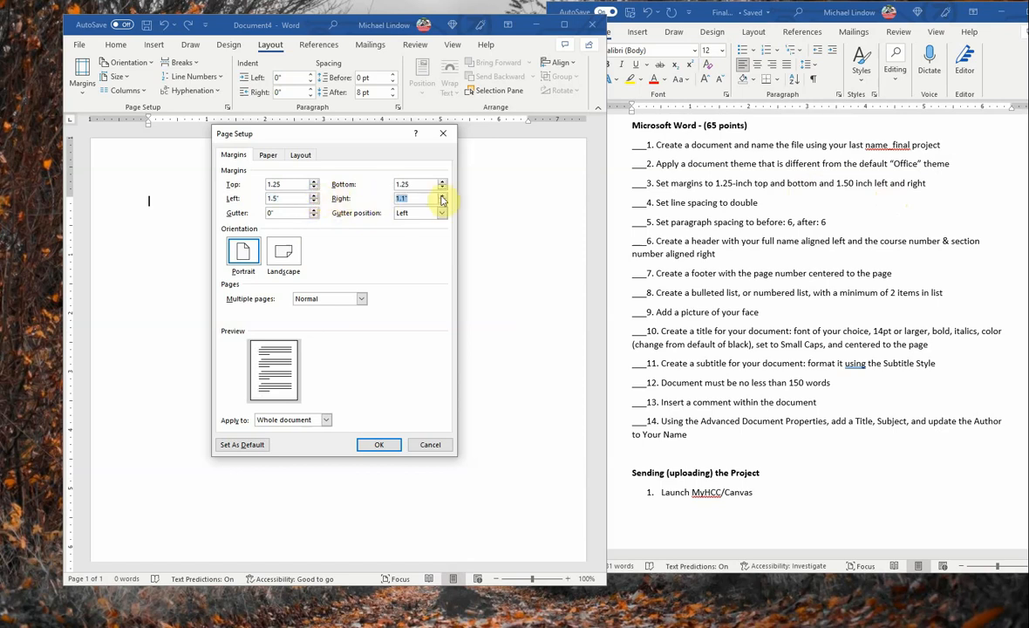
{"action": "left_click", "coordinate": [442, 196]}
{"action": "left_click", "coordinate": [442, 195]}
{"action": "left_click", "coordinate": [442, 196]}
{"action": "left_click", "coordinate": [442, 195]}
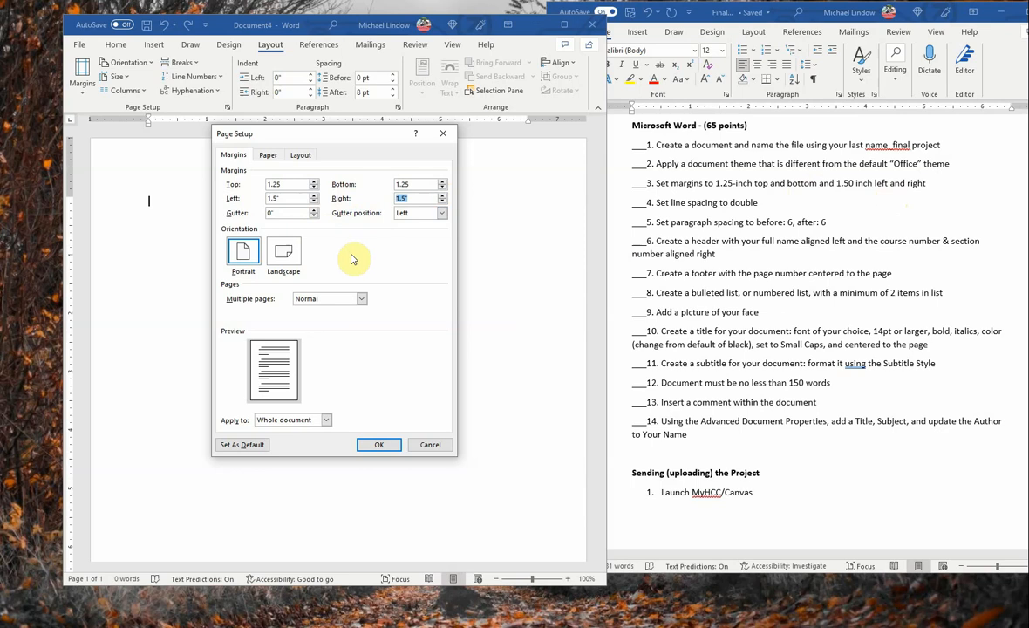
{"action": "left_click", "coordinate": [382, 445]}
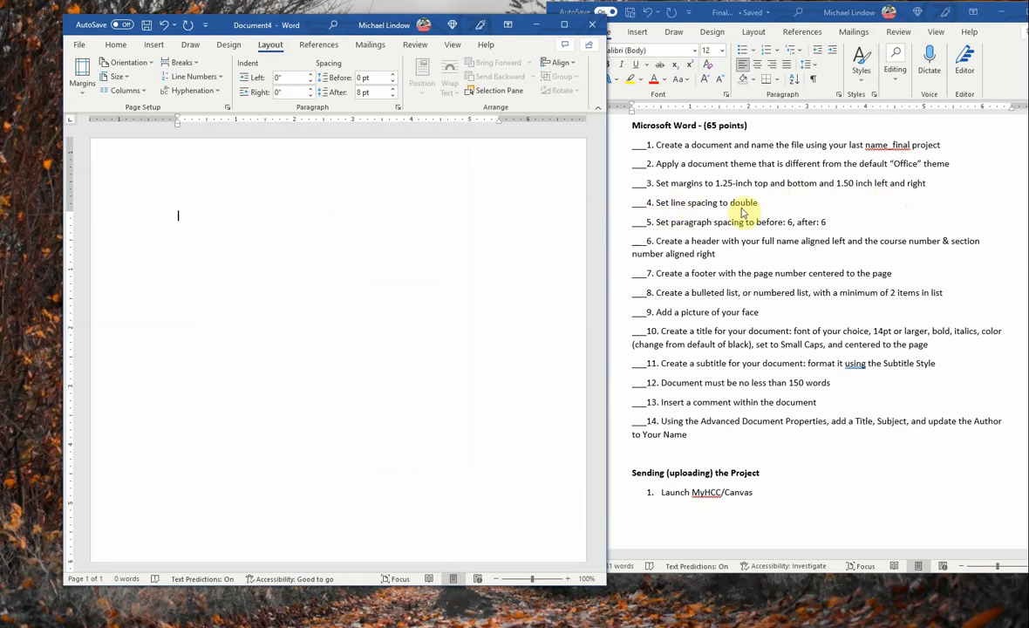
Step: Set the paragraph line spacing to Double in the Paragraph dialog
{"action": "left_click", "coordinate": [116, 46]}
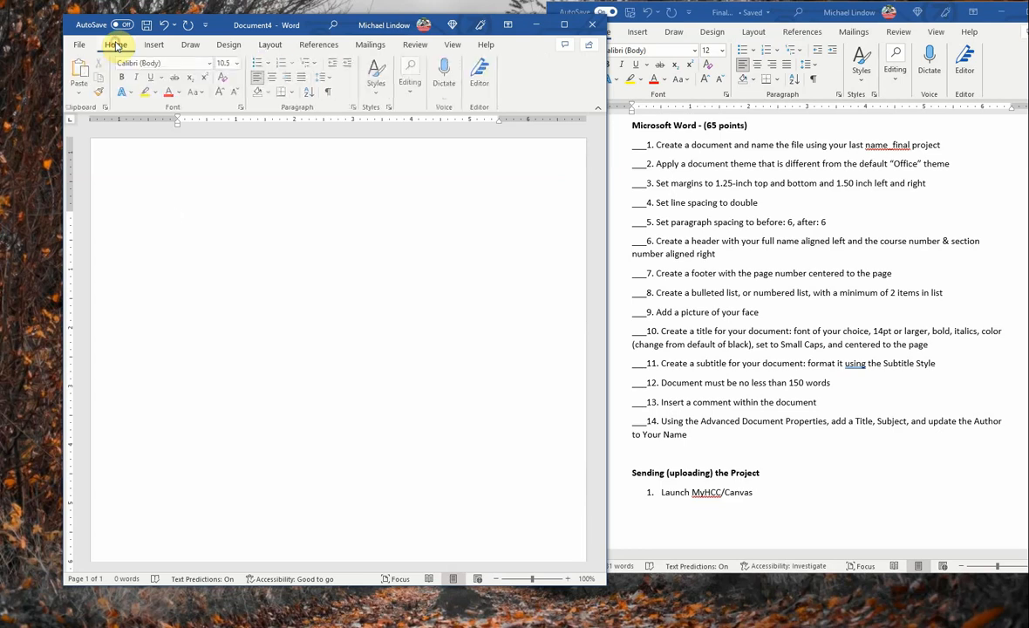
{"action": "left_click", "coordinate": [355, 107]}
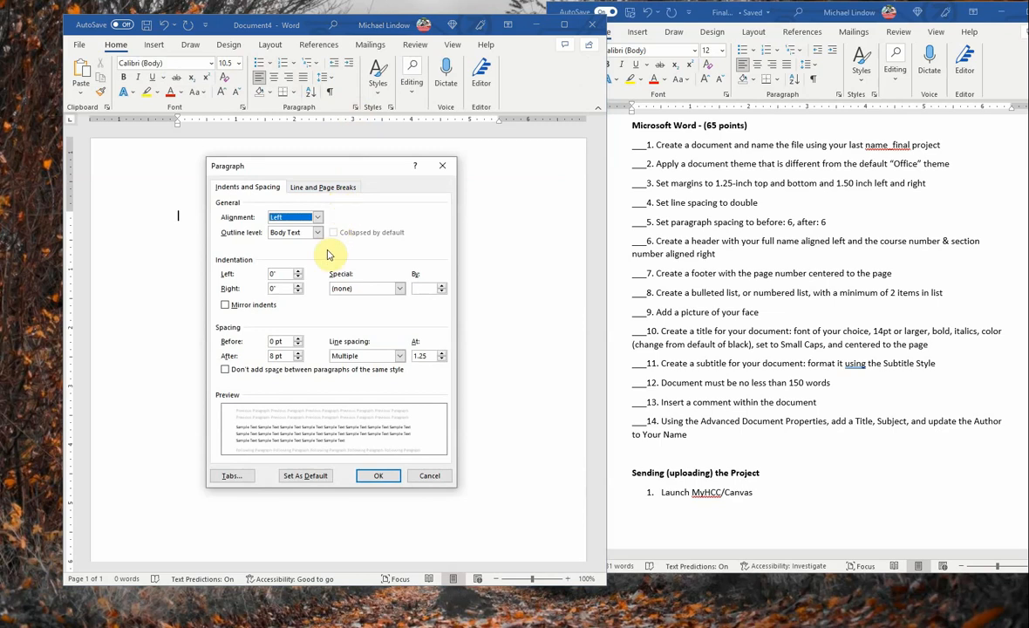
{"action": "left_click", "coordinate": [400, 358]}
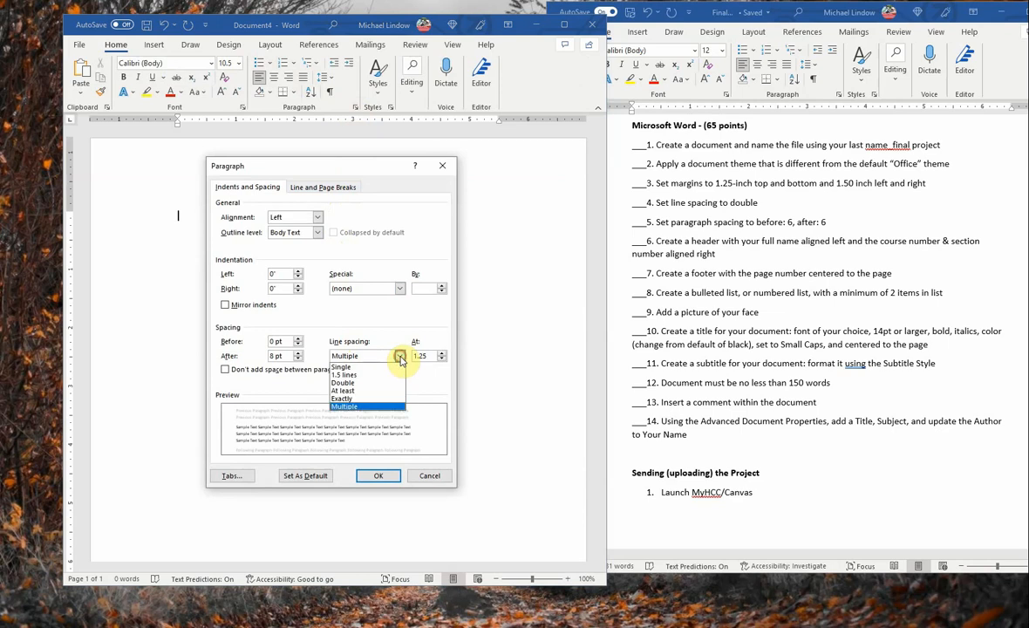
{"action": "left_click", "coordinate": [344, 384]}
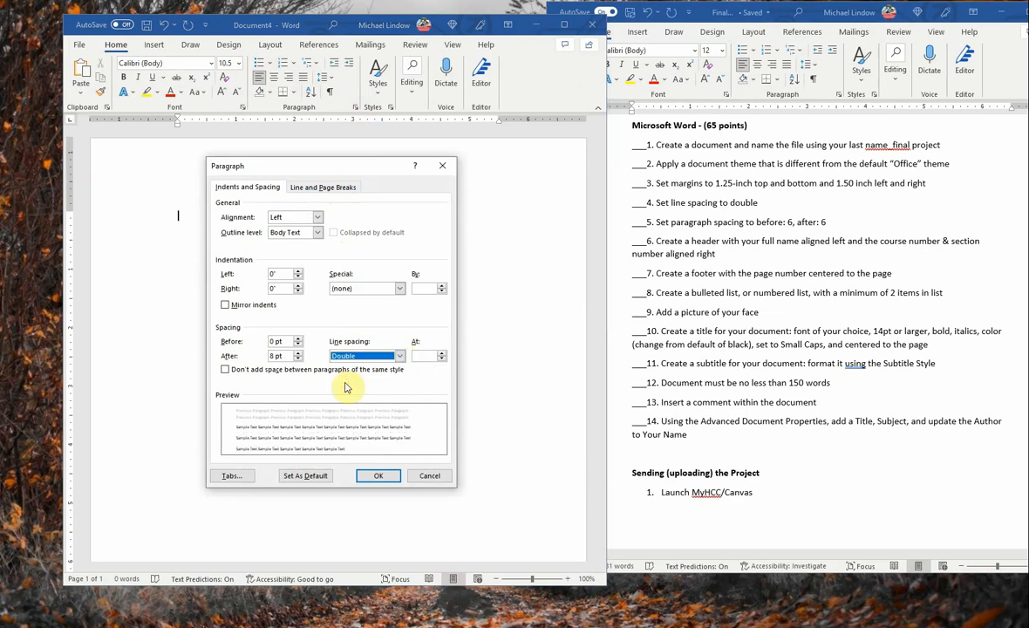
{"action": "left_click", "coordinate": [379, 477]}
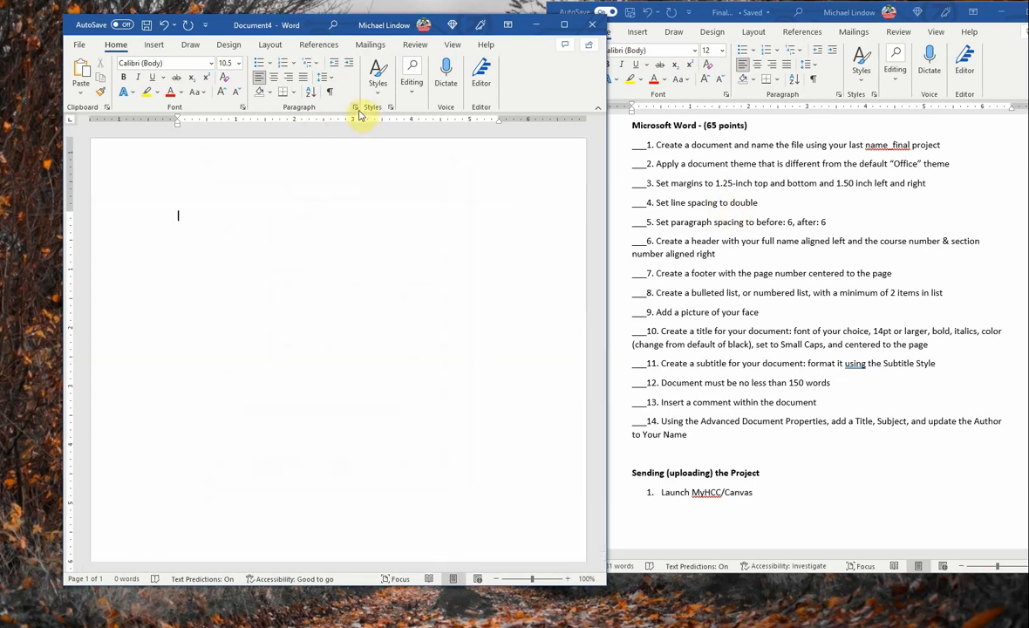
Step: Add 6 pt spacing before and after each paragraph
{"action": "left_click", "coordinate": [355, 108]}
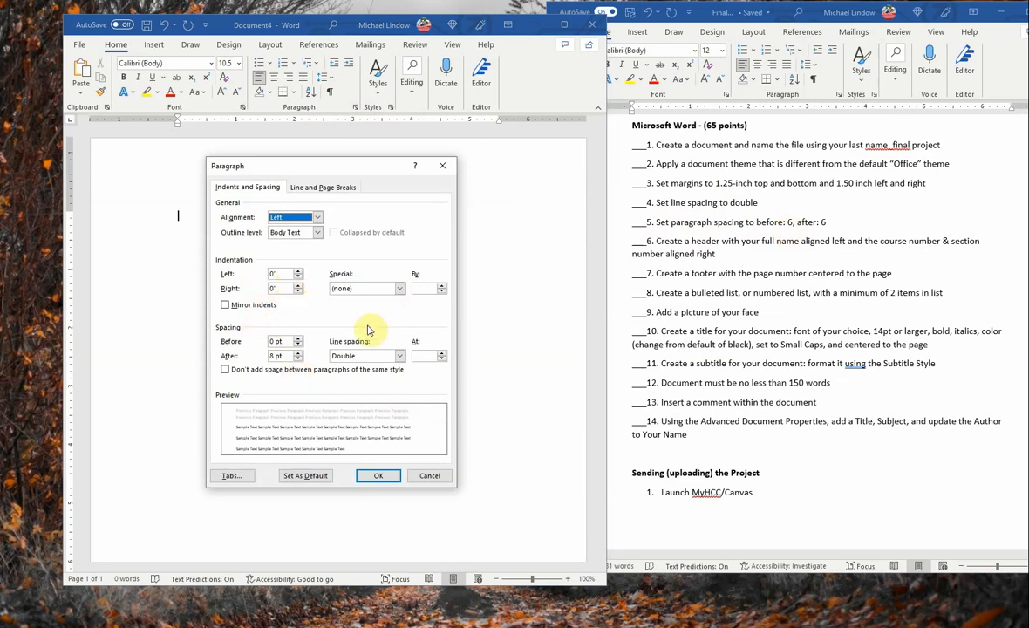
{"action": "left_click", "coordinate": [297, 339]}
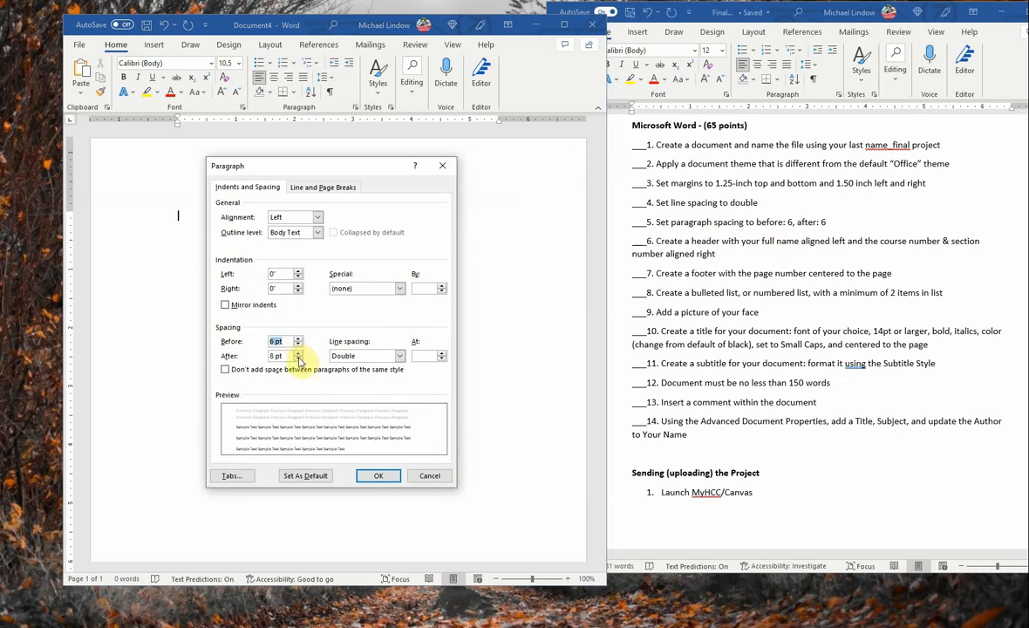
{"action": "left_click", "coordinate": [298, 359]}
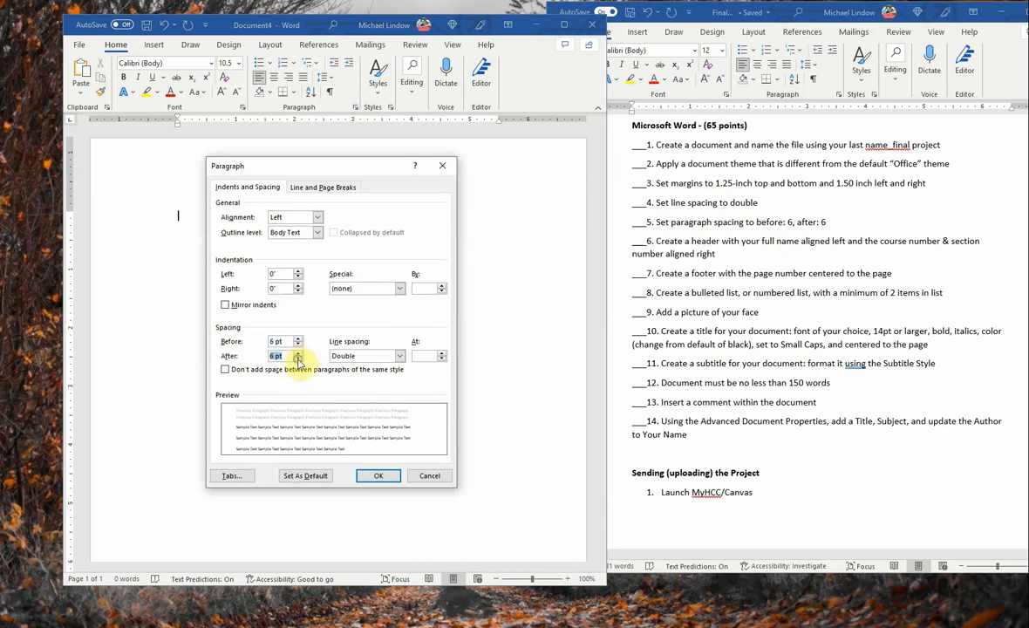
{"action": "left_click", "coordinate": [378, 475]}
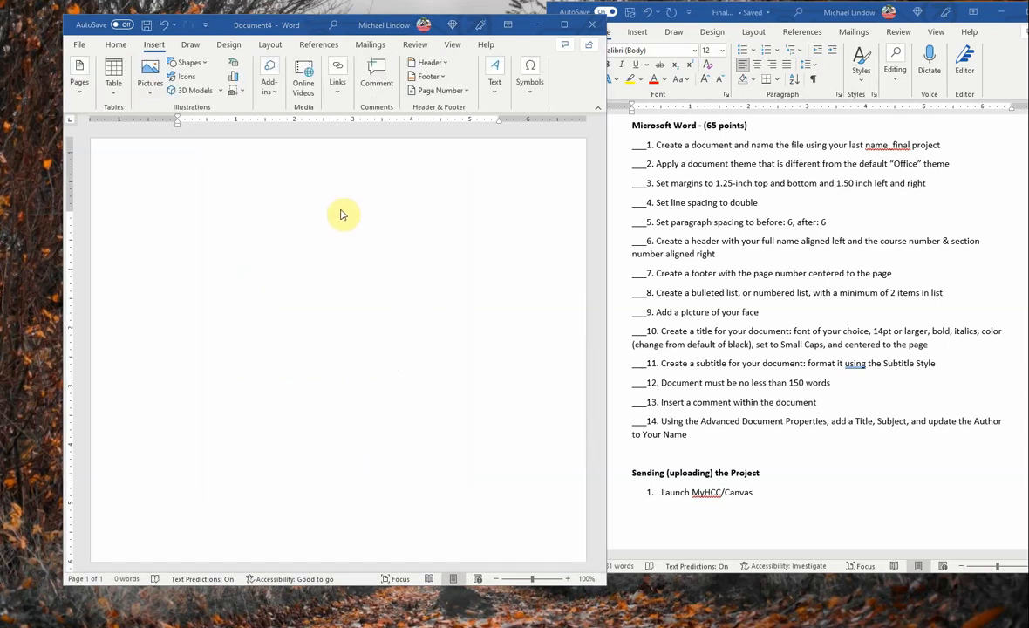
Step: In the header, type the student's full name at right and start 'CGS 2100 Sec' at left
{"action": "double_click", "coordinate": [243, 144]}
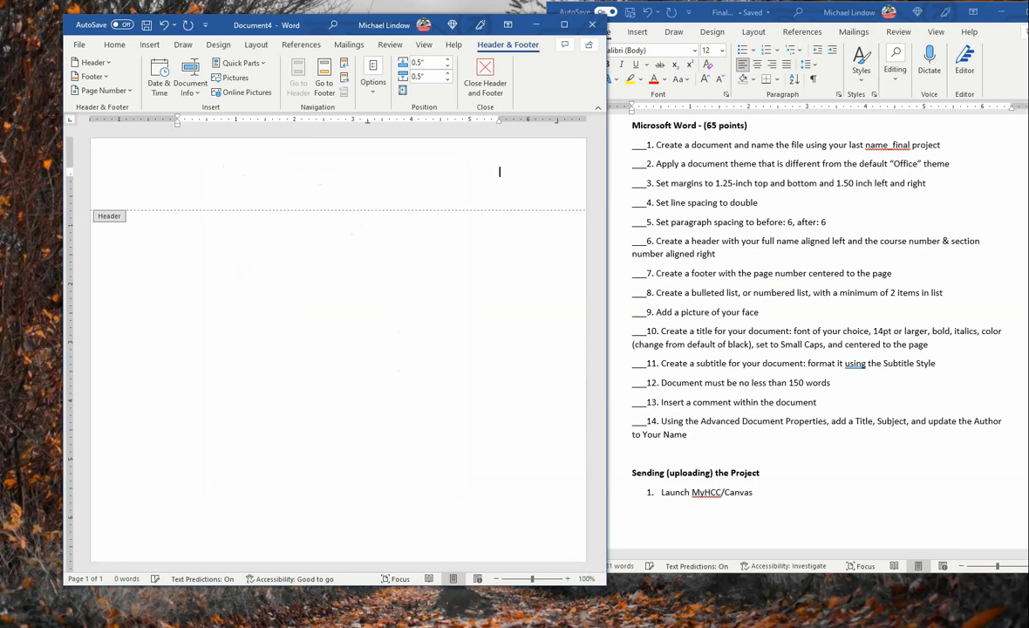
{"action": "type", "text": "Michael Lindow"}
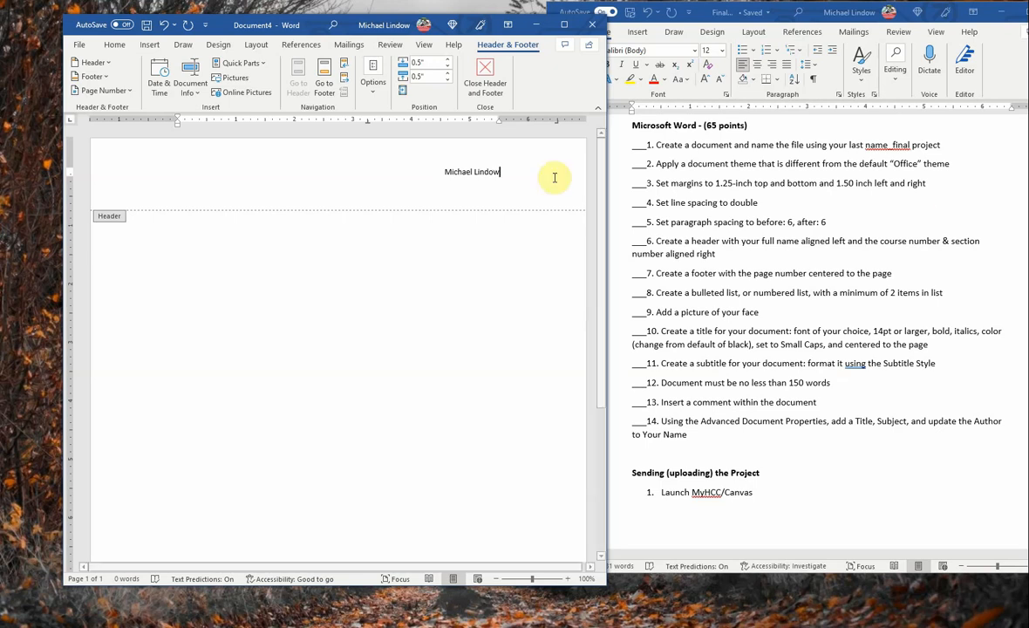
{"action": "left_click", "coordinate": [199, 174]}
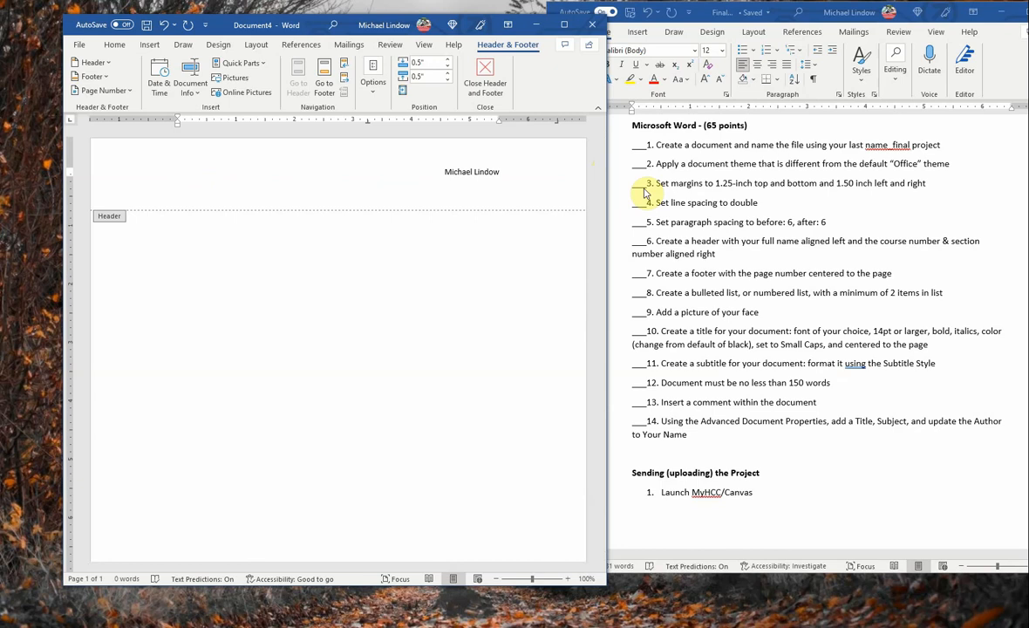
{"action": "type", "text": "C"}
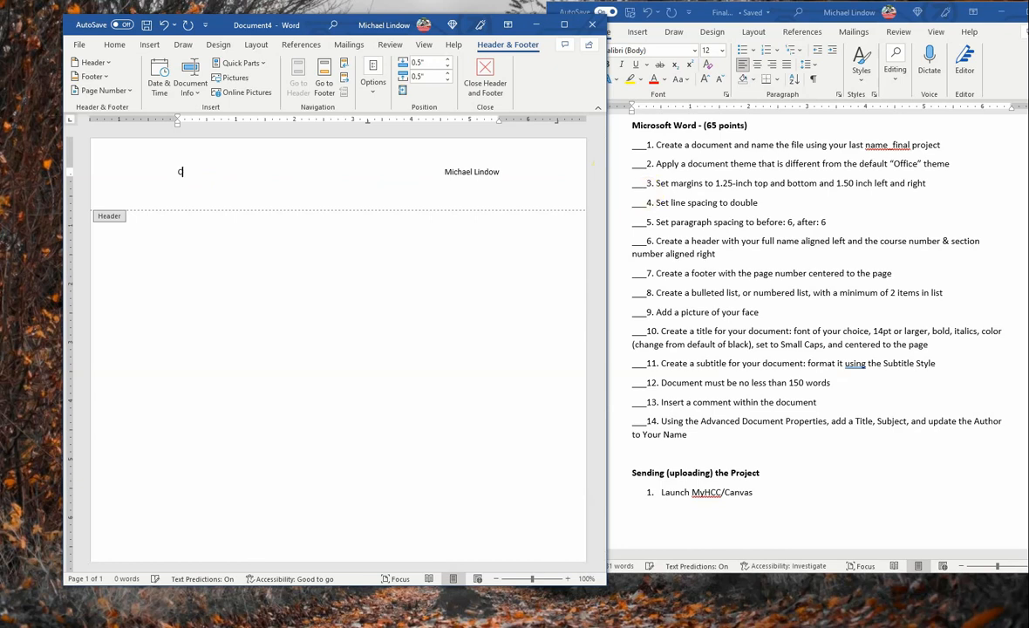
{"action": "type", "text": "GS 2100 Section xxxxx"}
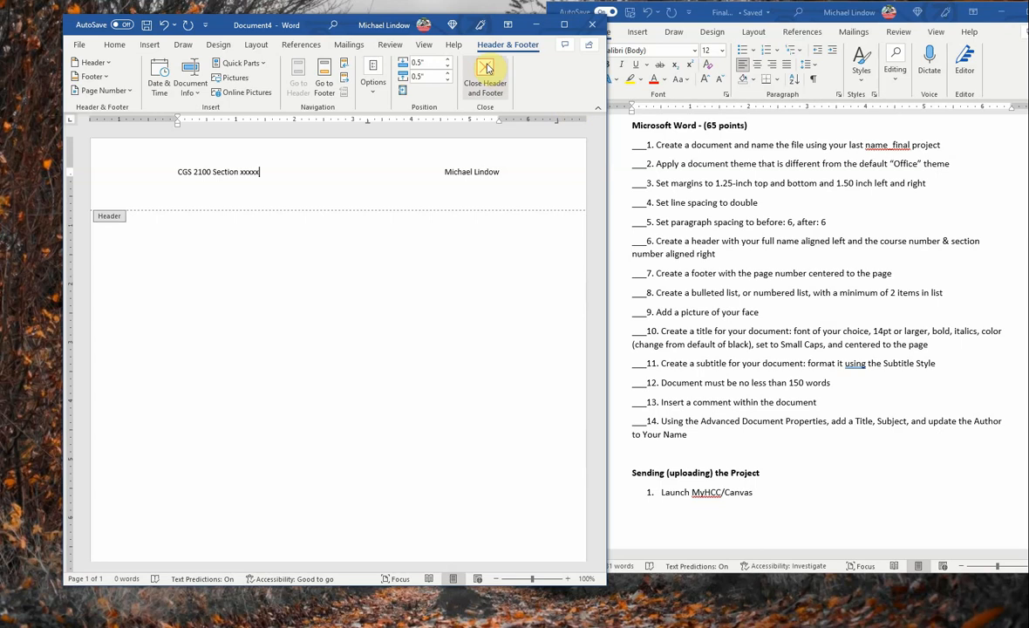
Step: Insert a Plain Number 2 page number centred in the footer, then close Header and Footer
{"action": "scroll", "coordinate": [508, 215], "scroll_direction": "down", "scroll_amount": 5}
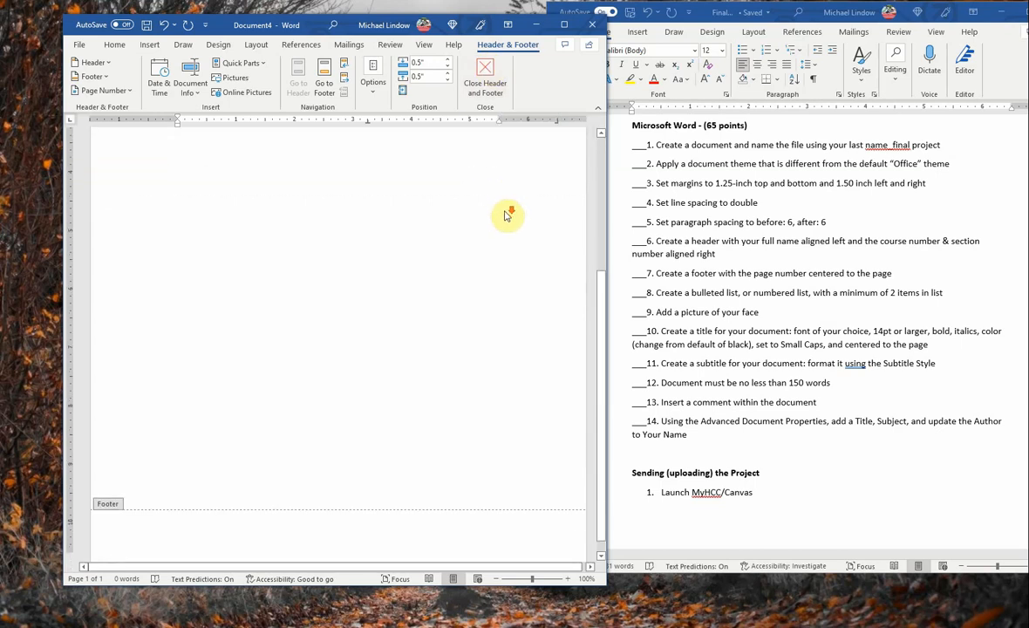
{"action": "scroll", "coordinate": [508, 216], "scroll_direction": "down", "scroll_amount": 2}
{"action": "left_click", "coordinate": [218, 505]}
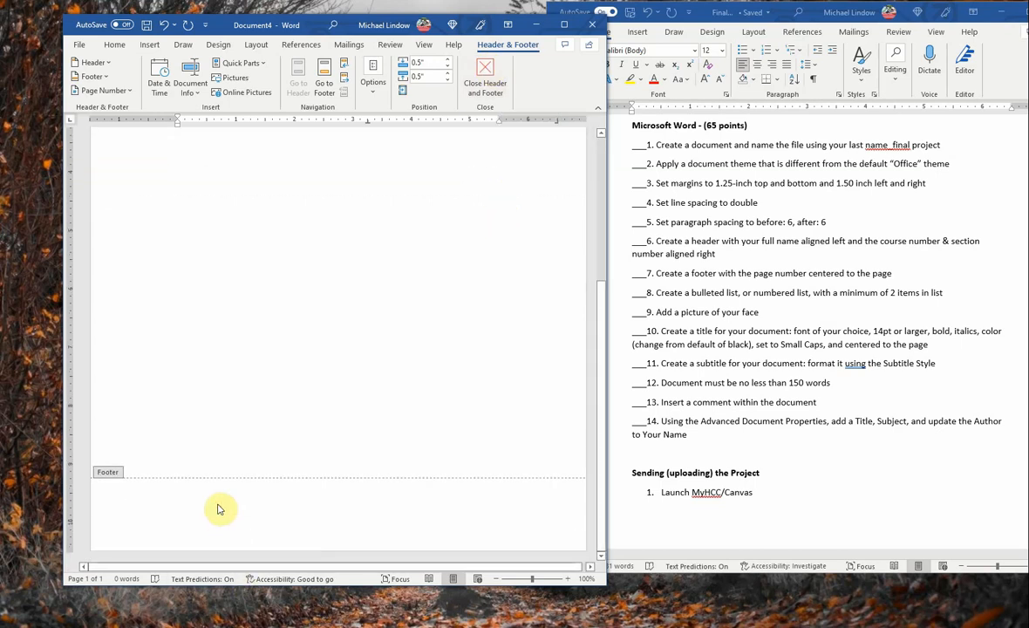
{"action": "left_click", "coordinate": [384, 532]}
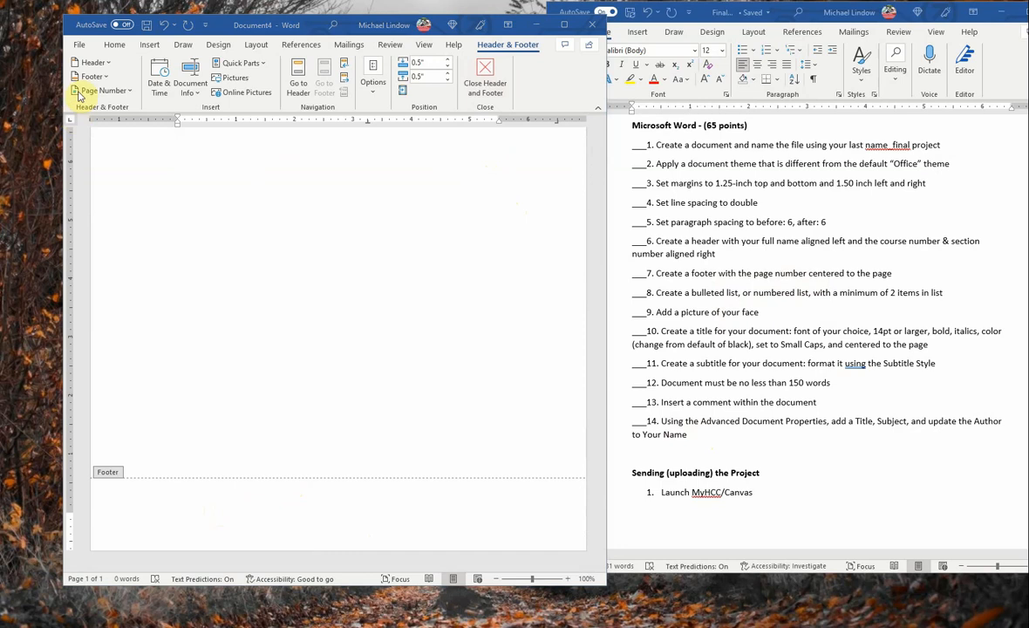
{"action": "left_click", "coordinate": [324, 514]}
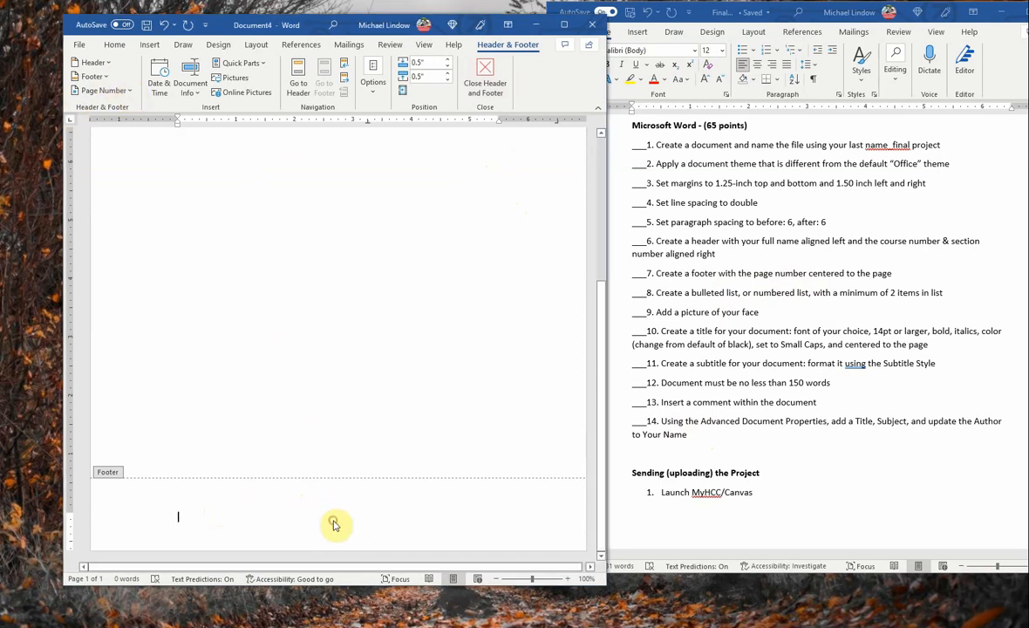
{"action": "left_click", "coordinate": [131, 91]}
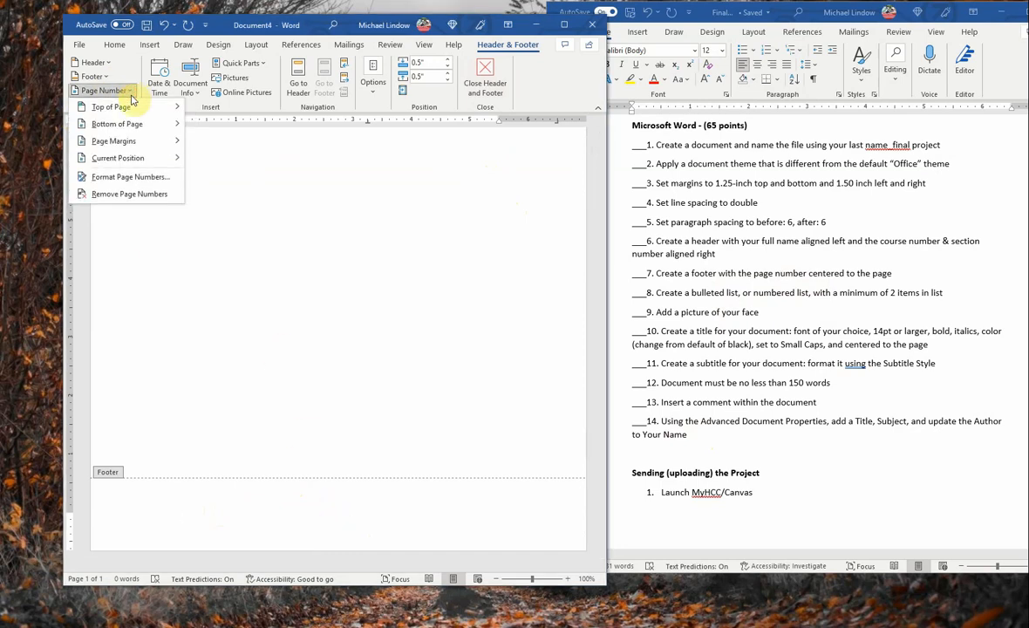
{"action": "mouse_move", "coordinate": [137, 127]}
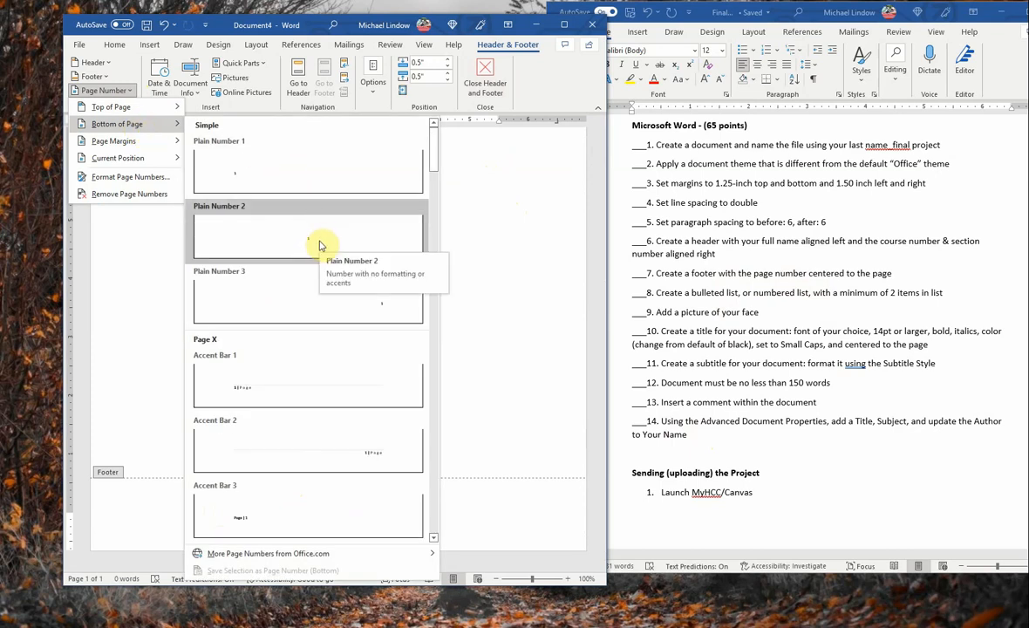
{"action": "left_click", "coordinate": [319, 246]}
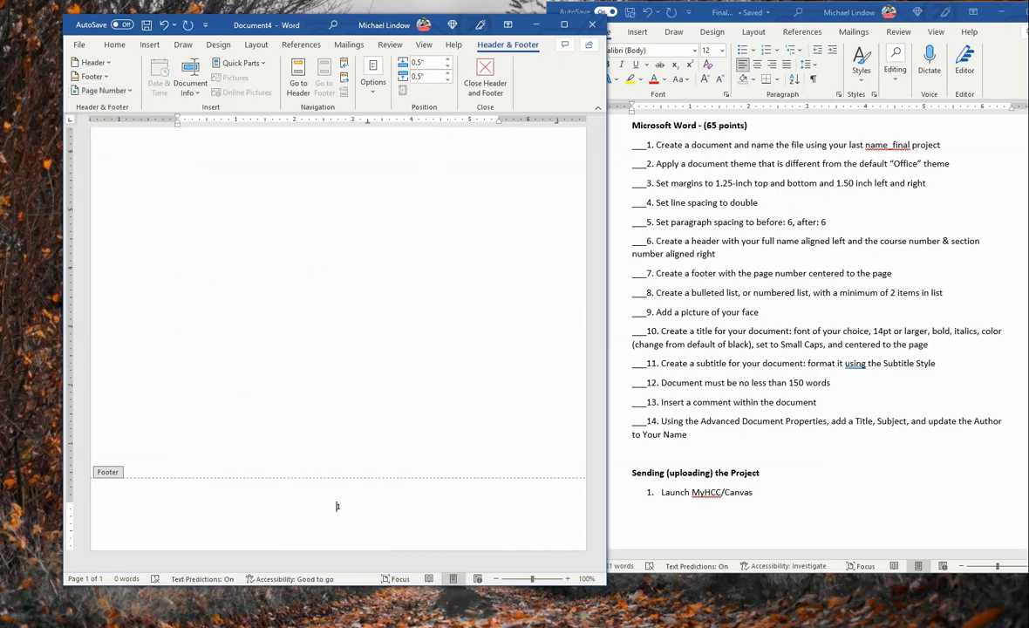
{"action": "scroll", "coordinate": [336, 506], "scroll_direction": "up", "scroll_amount": 5}
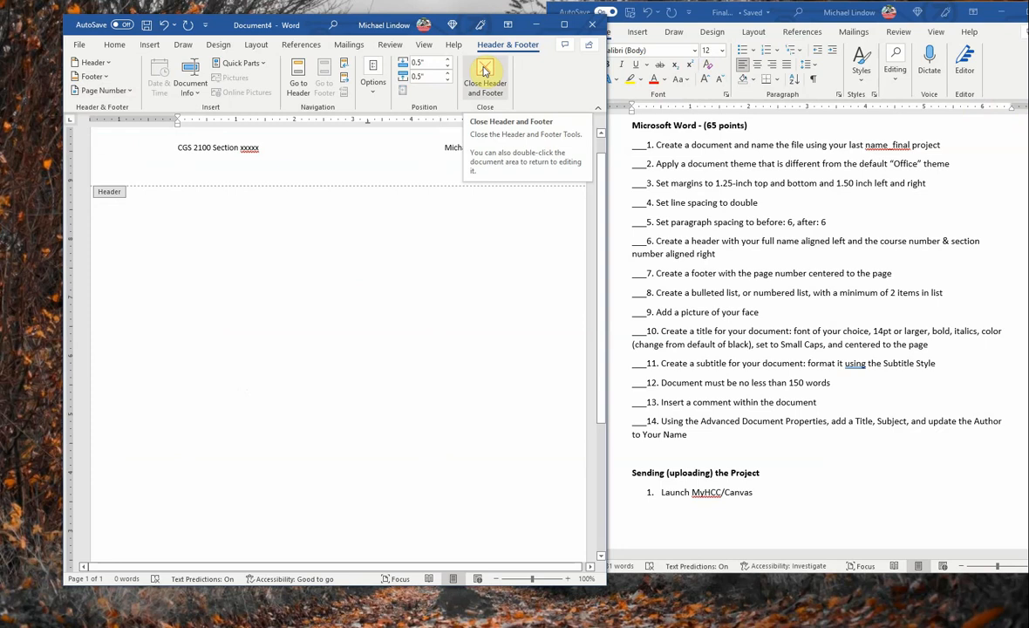
{"action": "left_click", "coordinate": [484, 71]}
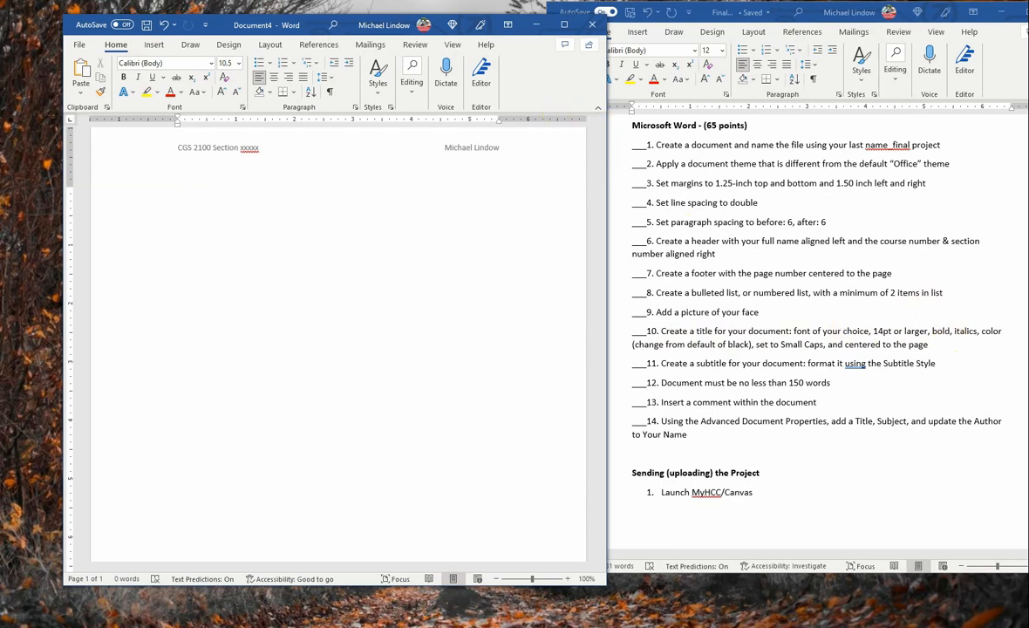
{"action": "left_click", "coordinate": [437, 211]}
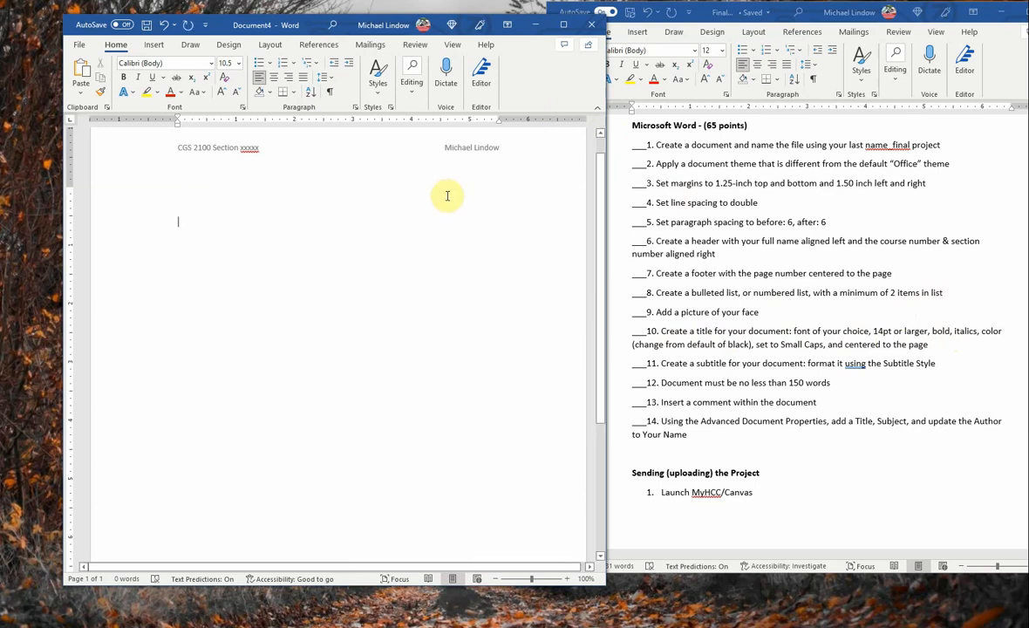
Step: Apply the Title style, type MY WINTER VACATION, and start a new paragraph below
{"action": "left_click", "coordinate": [377, 92]}
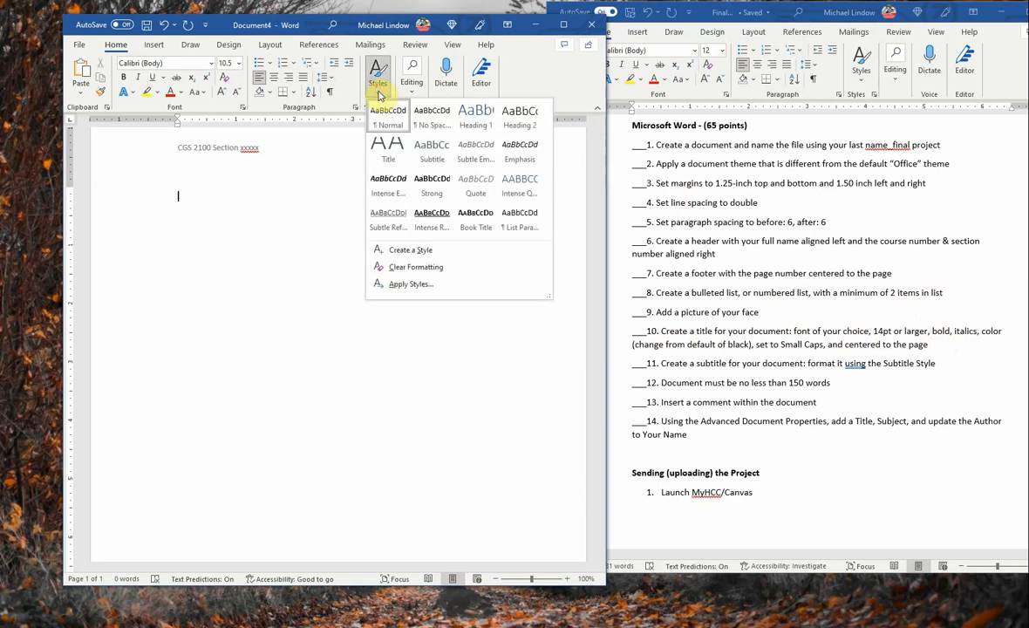
{"action": "left_click", "coordinate": [384, 146]}
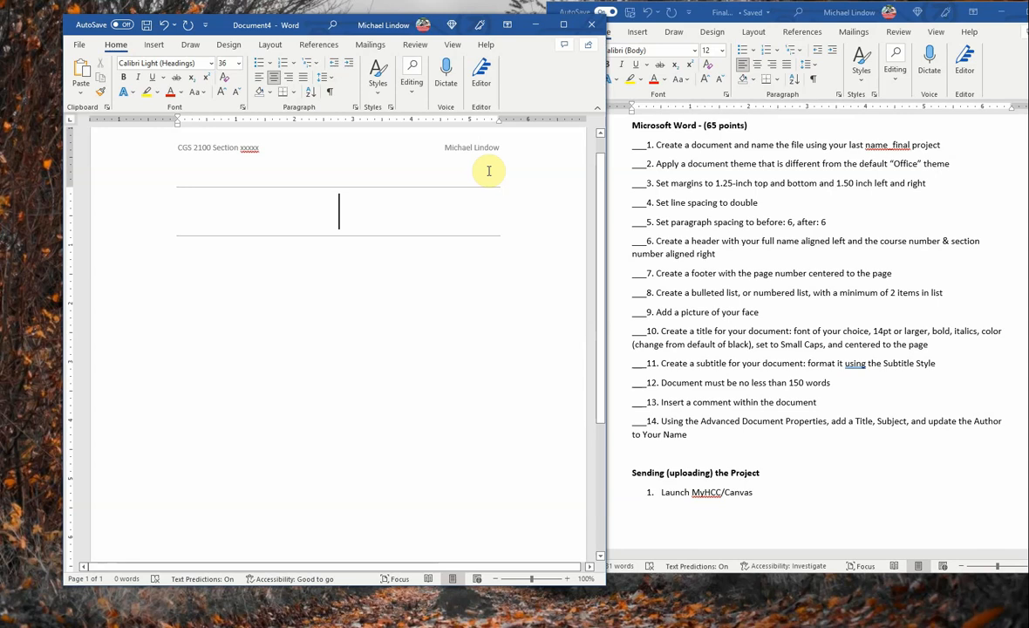
{"action": "type", "text": "MY "}
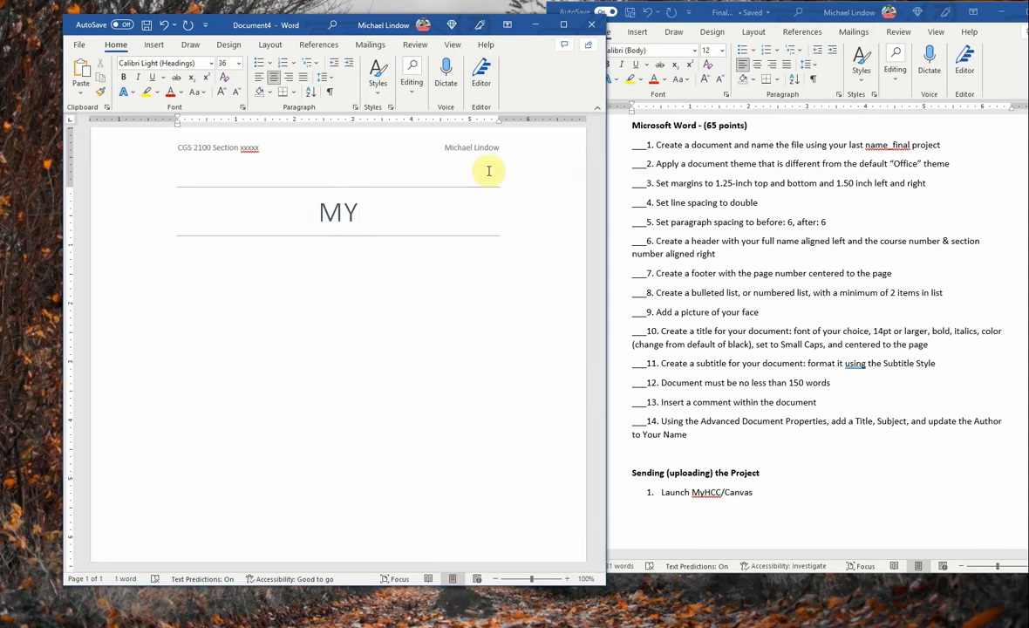
{"action": "type", "text": "S"}
{"action": "key", "text": "BackSpace"}
{"action": "type", "text": "W"}
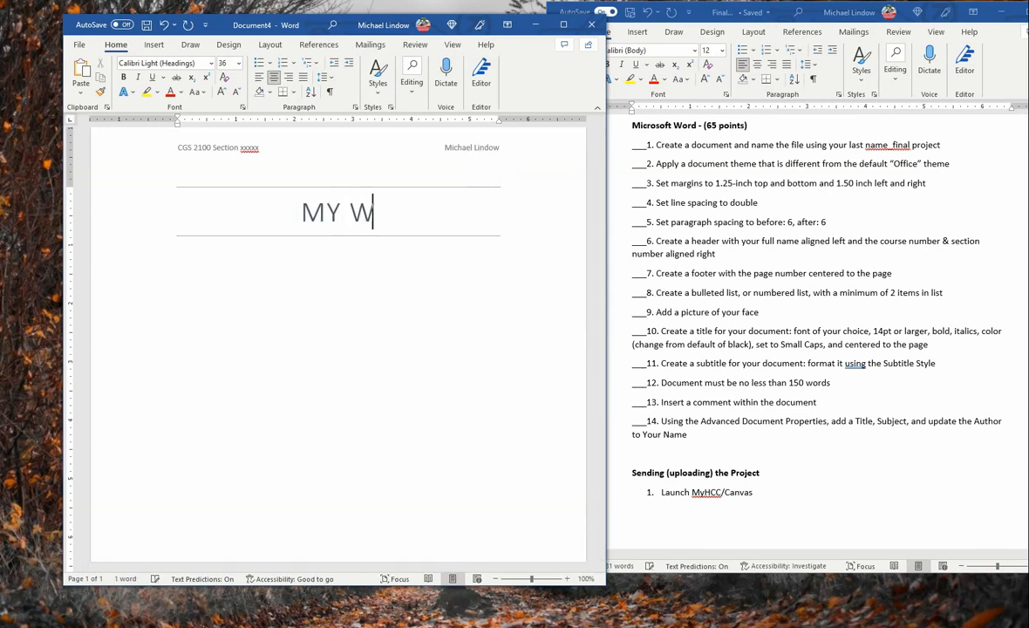
{"action": "type", "text": "INTER "}
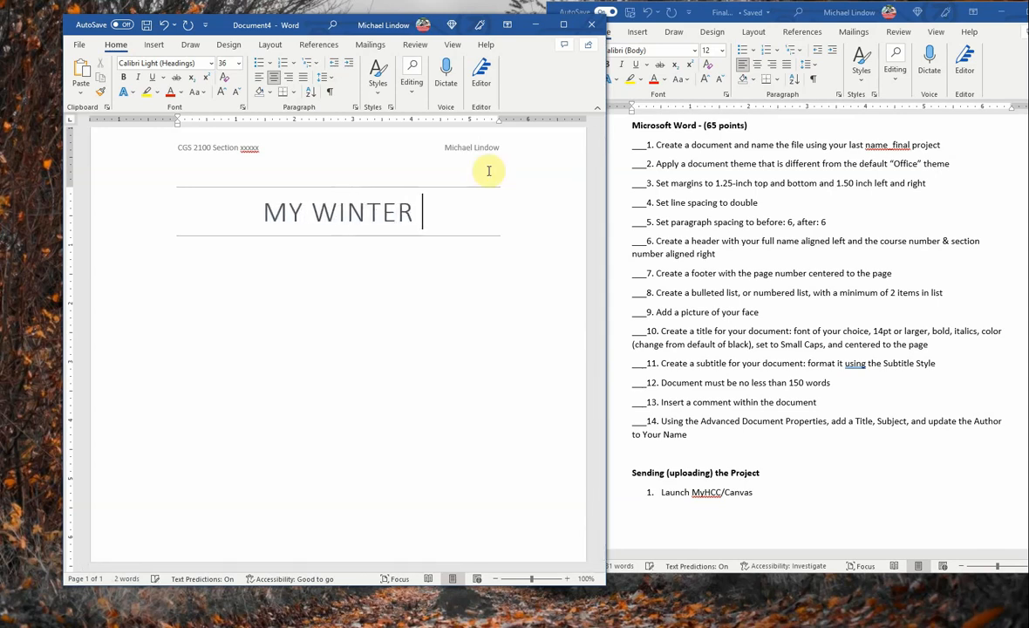
{"action": "type", "text": "VACATION"}
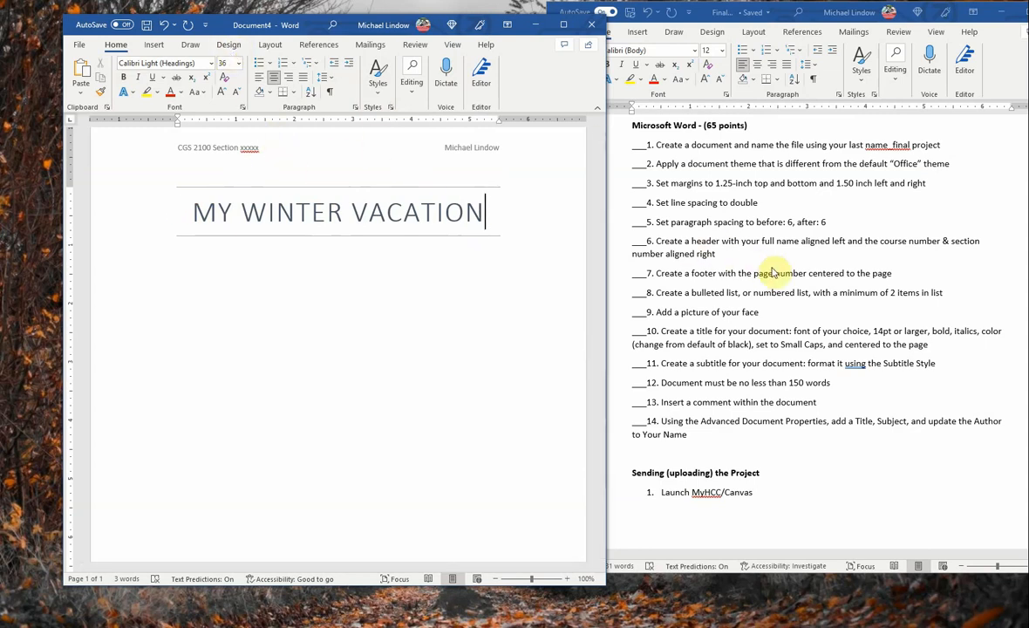
{"action": "key", "text": "Return"}
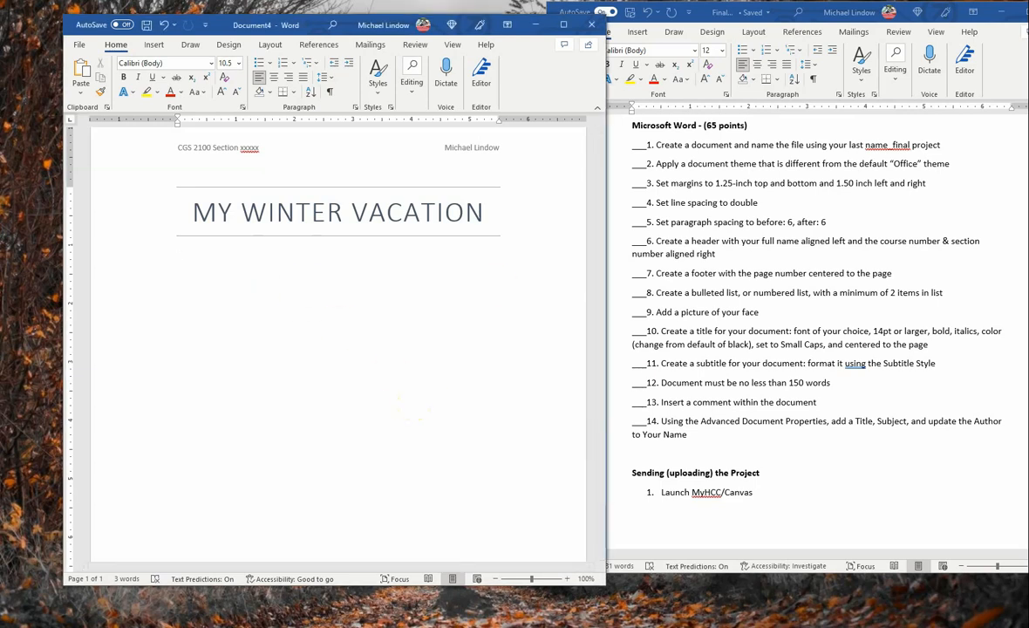
Step: Paste the essay text below the title and add a blank line after its first paragraph
{"action": "type", "text": "Winter has been my favorite season due to some exciting reasons. Winter vacation in one of them. This vacation is not long like summer vacation, but it’s quite interesting. In this winter vacation, most of the time we need to remain busy with study, for the upcoming final examination.  Today I will share my winter vacation experience that I did on my last vacation in winter. I maintained a really tight routine to take preparation for my upcoming examination. My mother helped me a lot to do that. She helped me make my routine and guided me to follow that properly. At that time, we visited one of my uncle’s houses in our city. It takes only a half hours to go there. I have a few cousins there. I love spending time with my cousins. They are amazing. Then we all went to our grandmother, who was living with another uncle."}
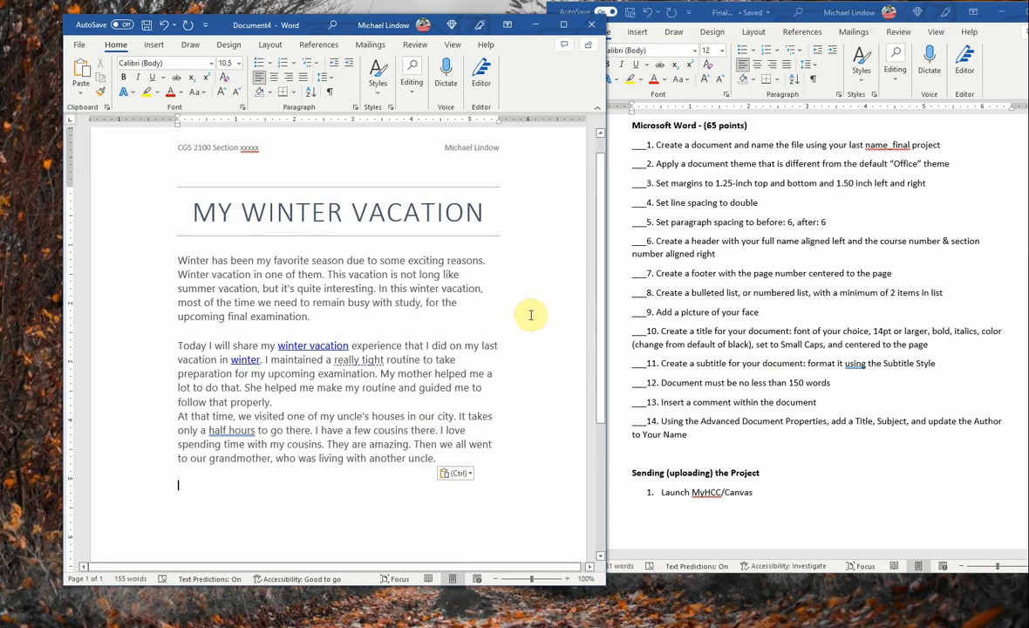
{"action": "left_click", "coordinate": [208, 331]}
{"action": "left_click", "coordinate": [364, 330]}
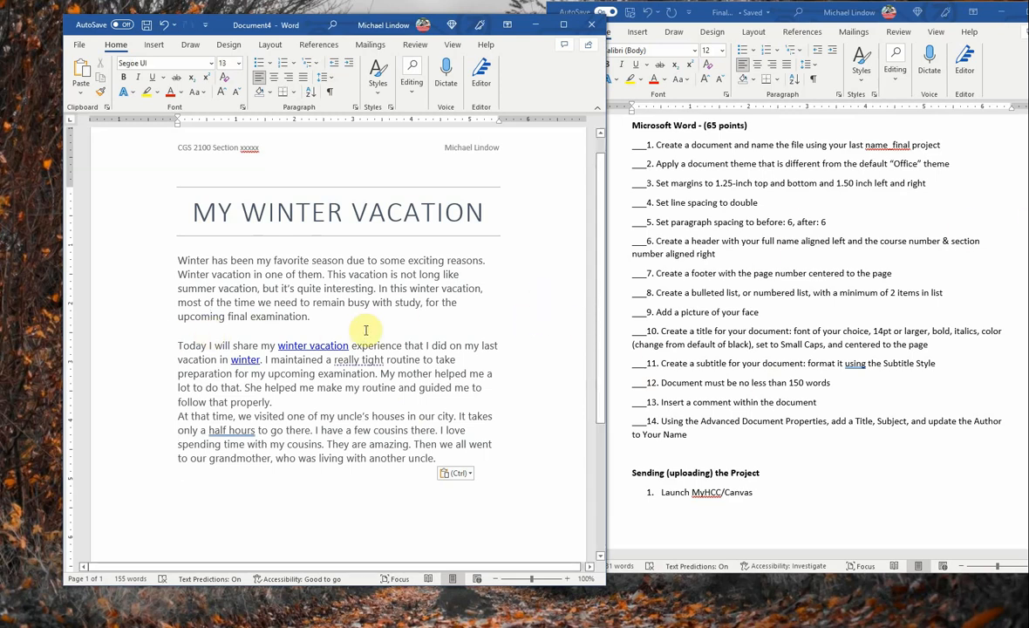
{"action": "key", "text": "Return"}
{"action": "key", "text": "Return"}
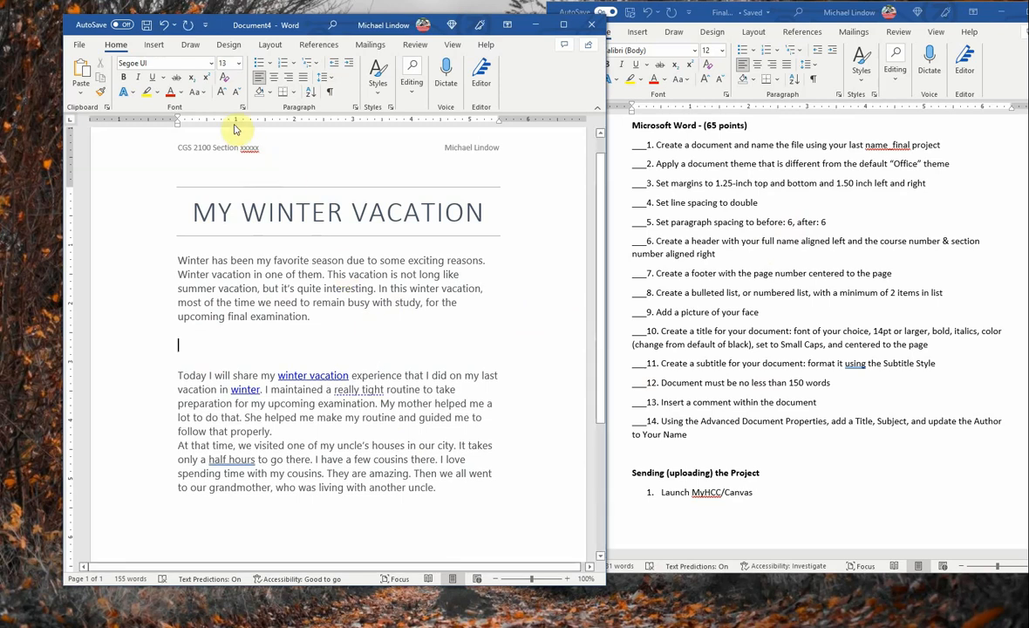
{"action": "left_click", "coordinate": [150, 47]}
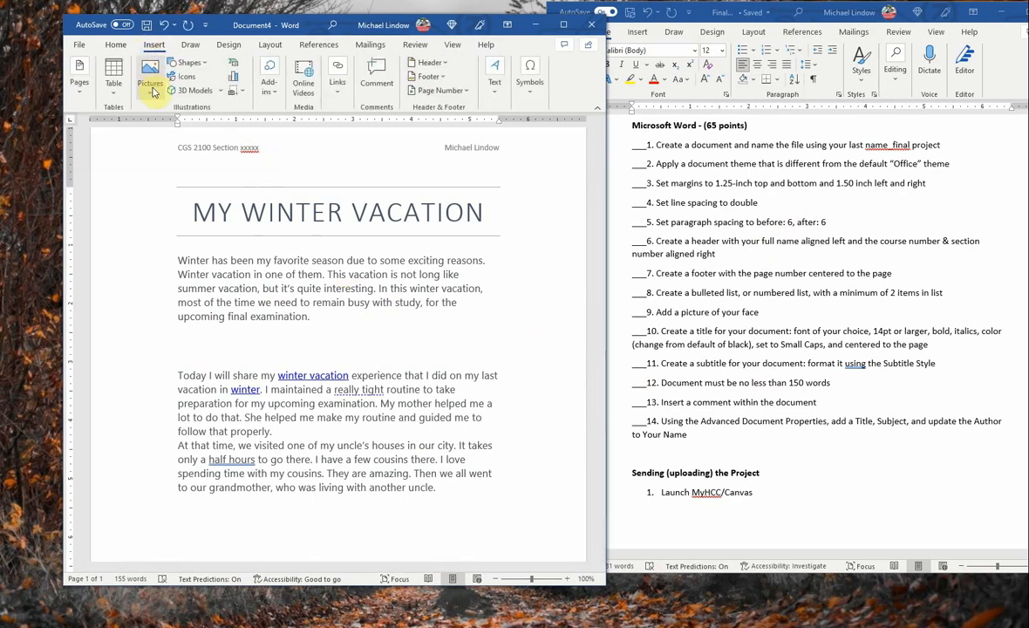
{"action": "left_click", "coordinate": [151, 90]}
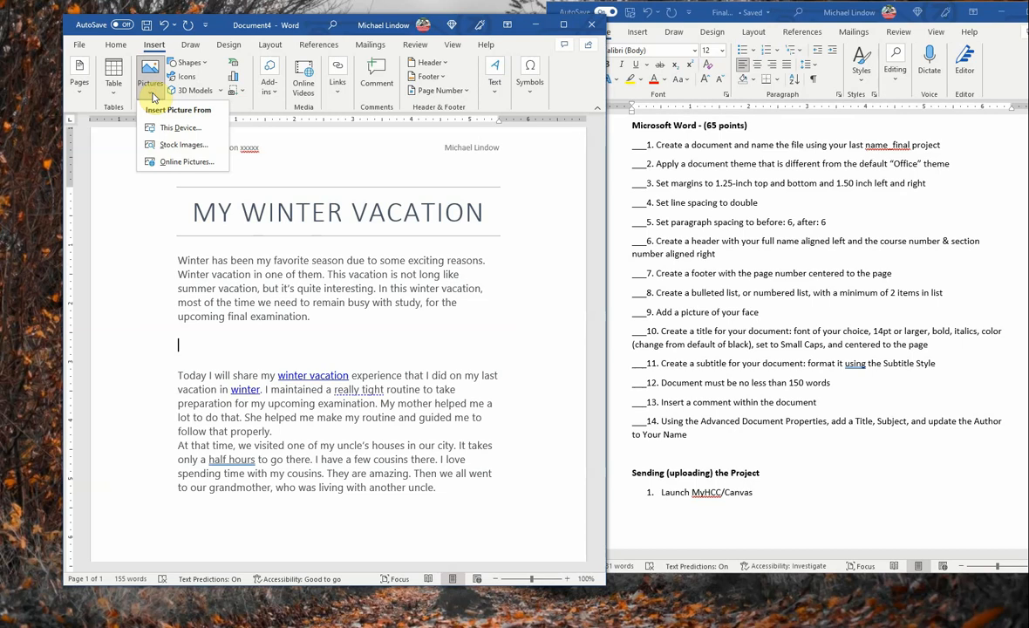
Step: Insert stingray2, the red convertible photo, from the Desktop folder via This Device
{"action": "left_click", "coordinate": [180, 129]}
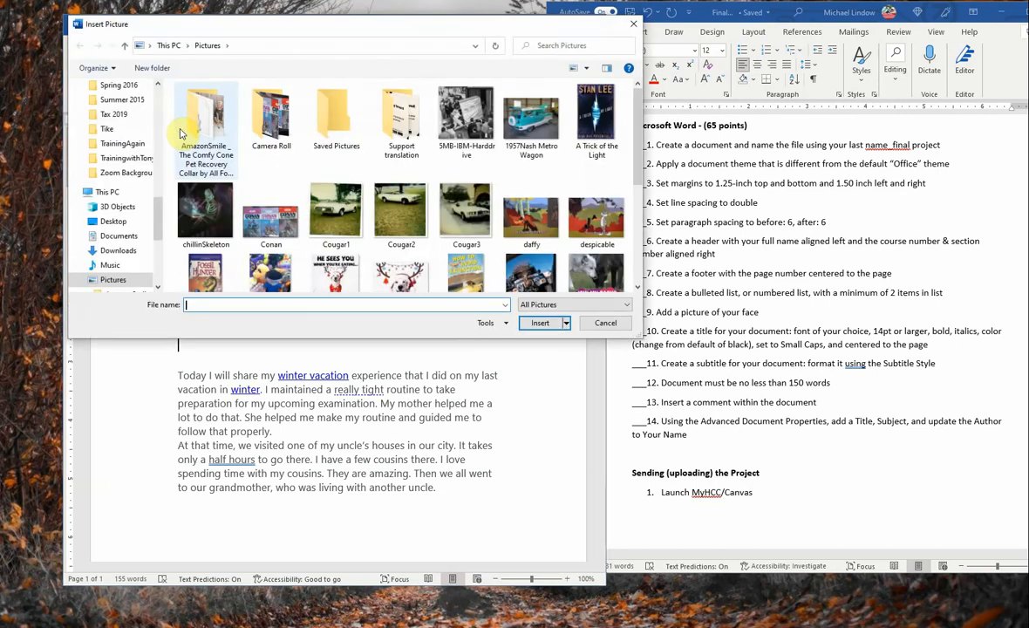
{"action": "left_click", "coordinate": [158, 93]}
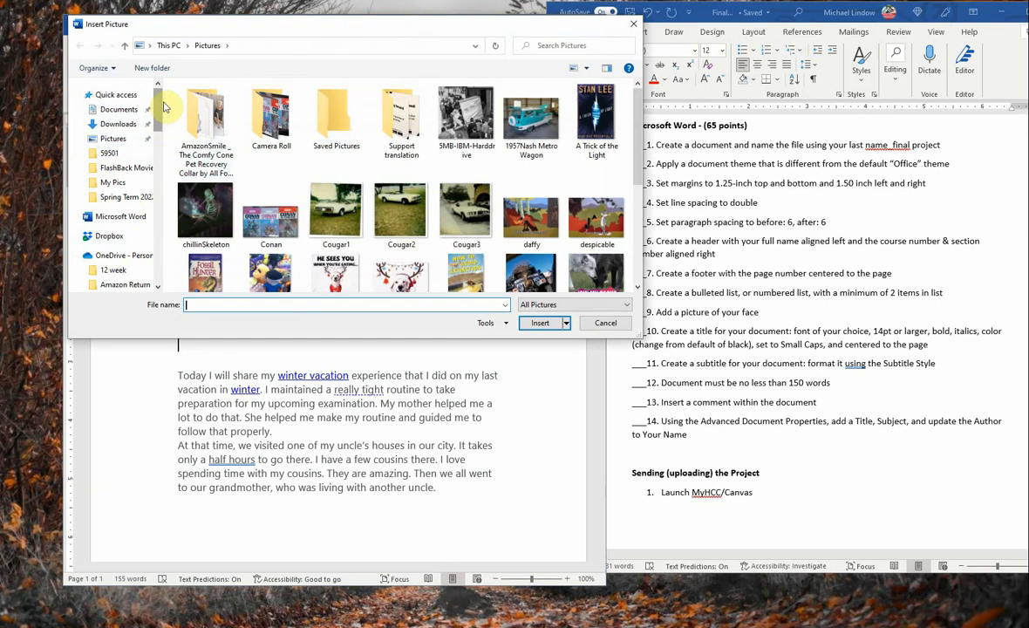
{"action": "mouse_move", "coordinate": [159, 105]}
{"action": "left_mouse_down"}
{"action": "mouse_move", "coordinate": [154, 277]}
{"action": "mouse_move", "coordinate": [160, 85]}
{"action": "left_mouse_up"}
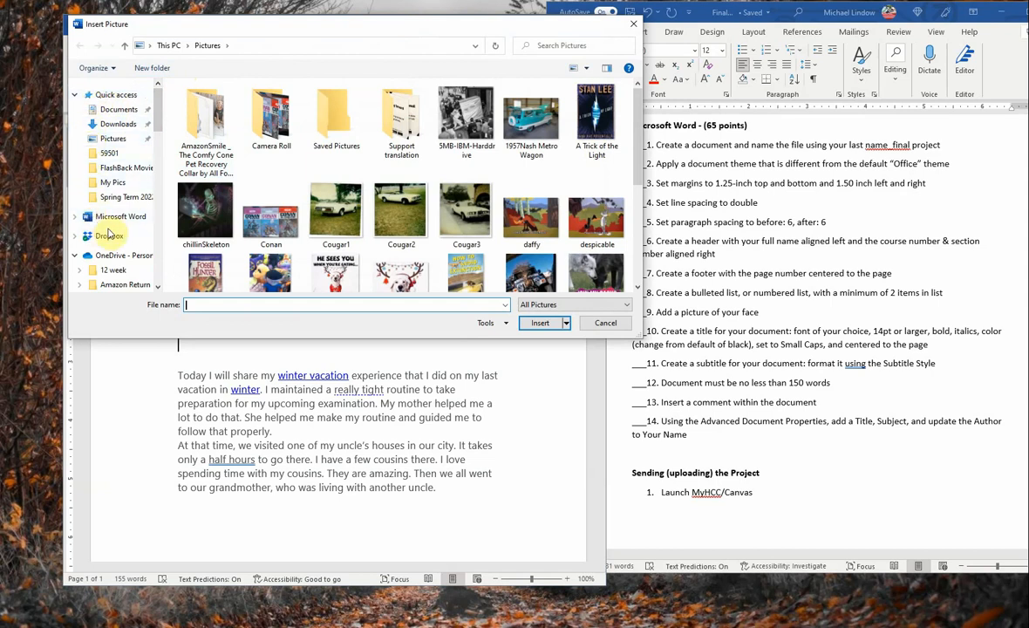
{"action": "left_click", "coordinate": [76, 259]}
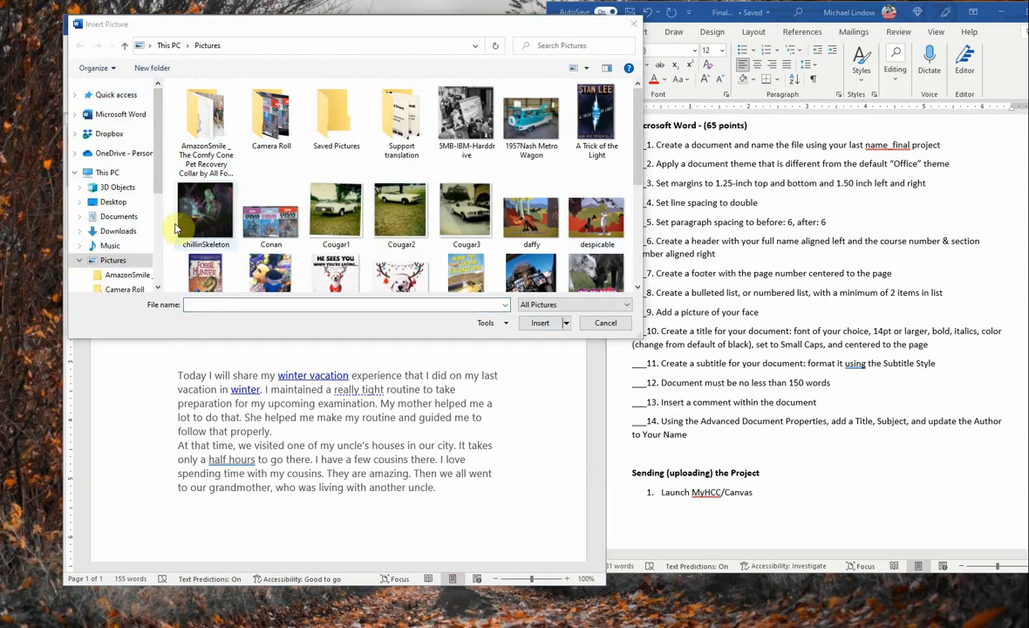
{"action": "left_click", "coordinate": [110, 202]}
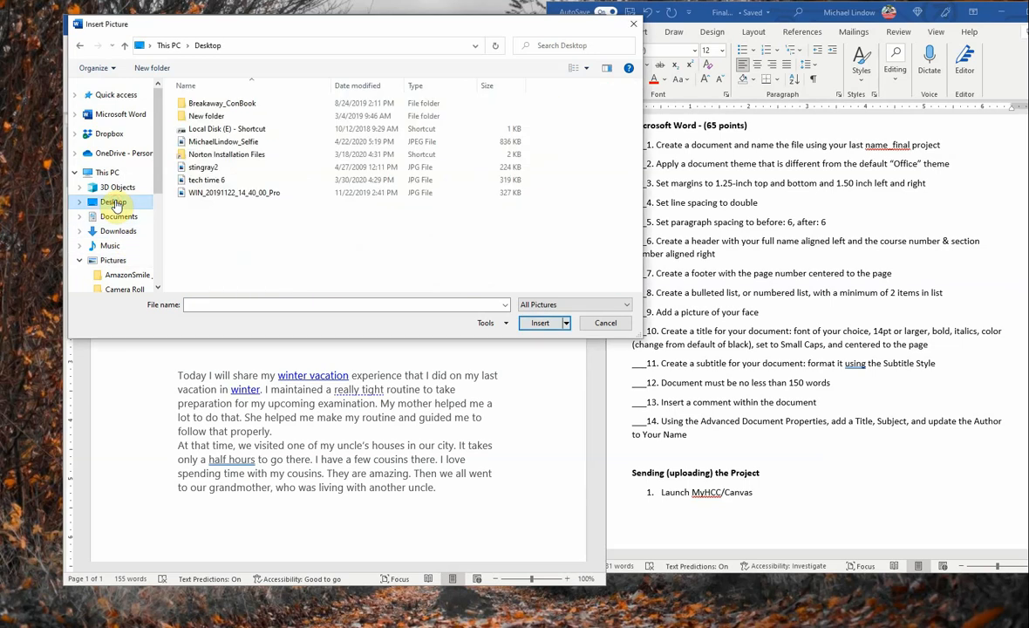
{"action": "double_click", "coordinate": [208, 168]}
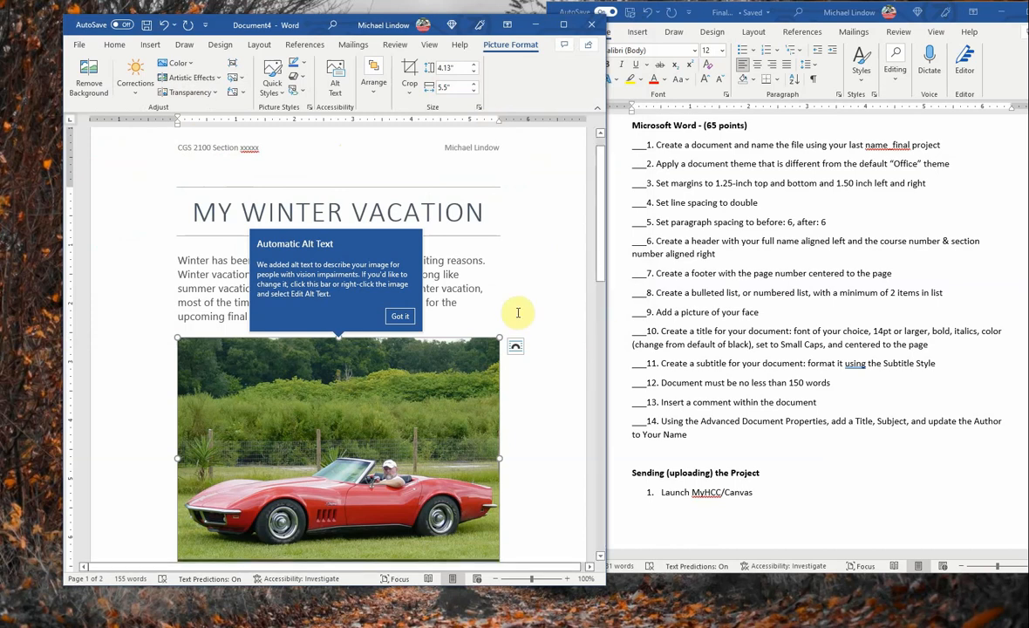
Step: Dismiss the alt text notice and resize the car picture to 1.73 by 2.3 inches
{"action": "left_click", "coordinate": [399, 316]}
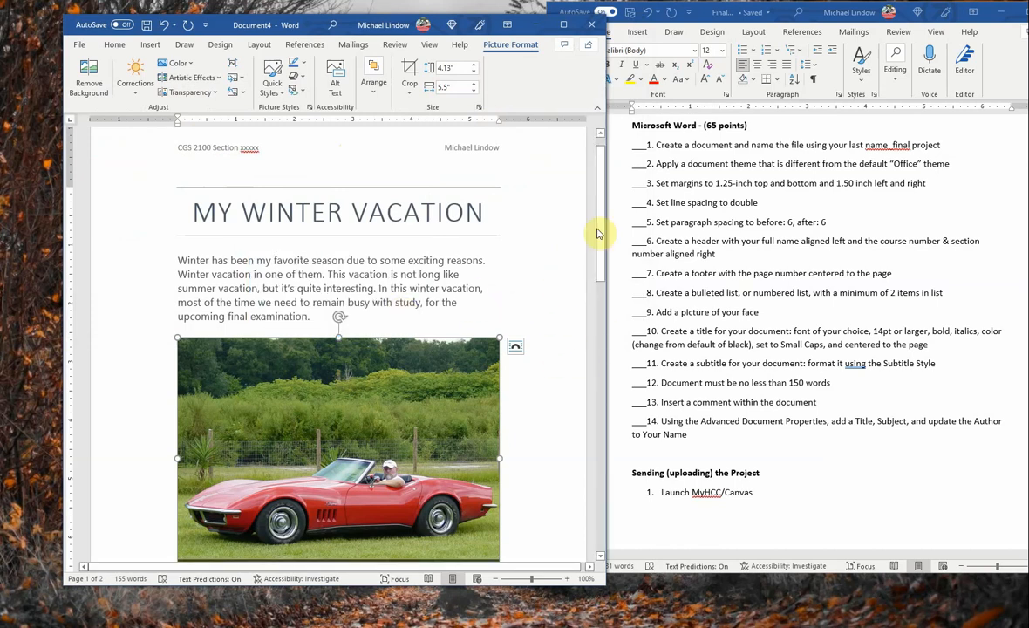
{"action": "left_click_drag", "start_coordinate": [599, 229], "coordinate": [602, 294]}
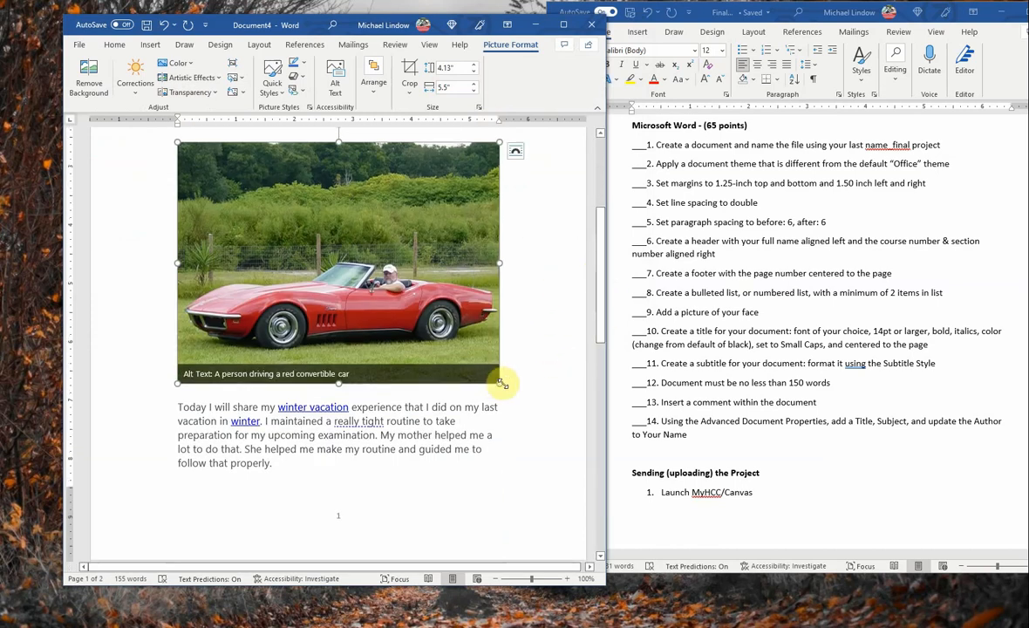
{"action": "left_click_drag", "start_coordinate": [502, 384], "coordinate": [312, 195]}
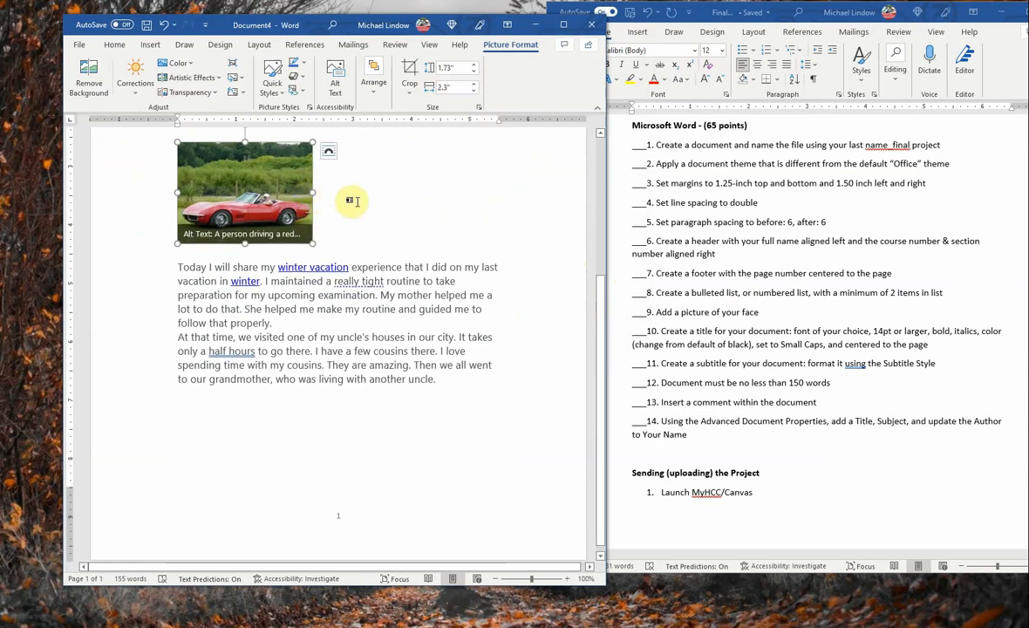
{"action": "left_click", "coordinate": [600, 134]}
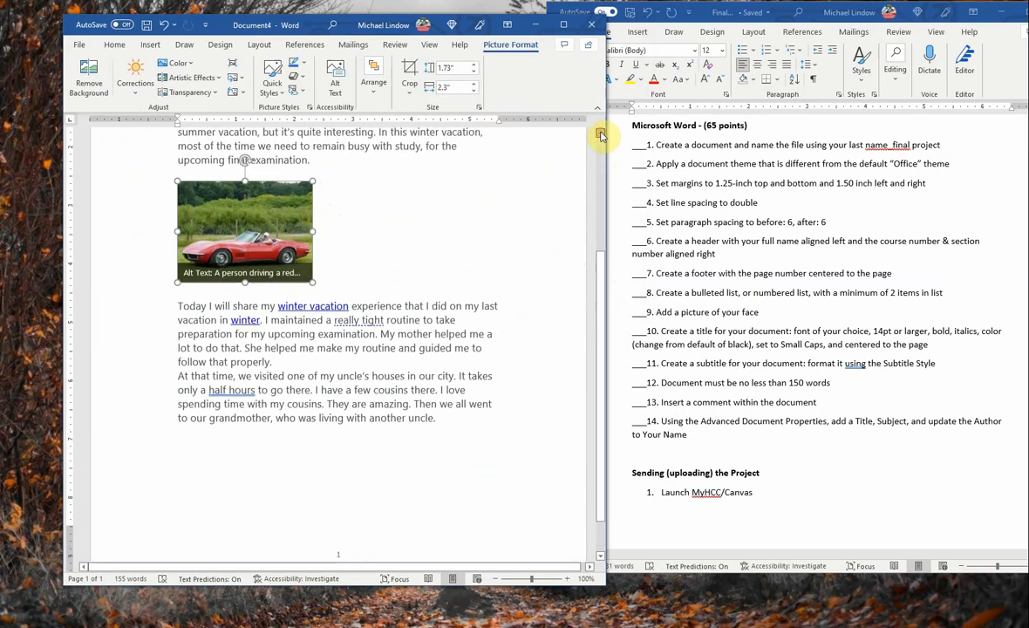
{"action": "left_click", "coordinate": [601, 134]}
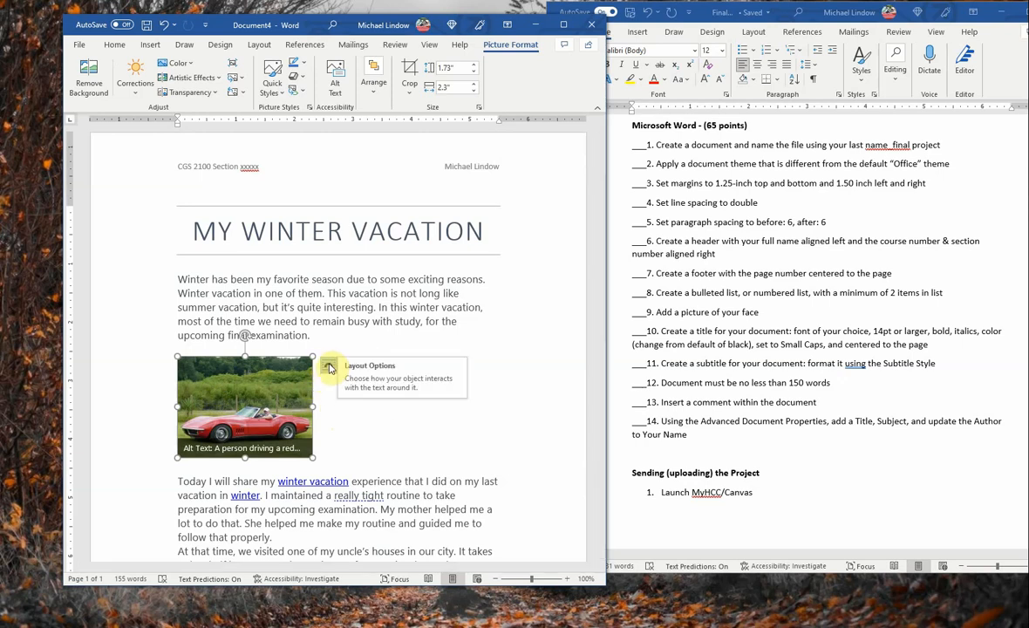
Step: Give the car picture Square wrapping and place it to the right of the first paragraph
{"action": "left_click", "coordinate": [329, 367]}
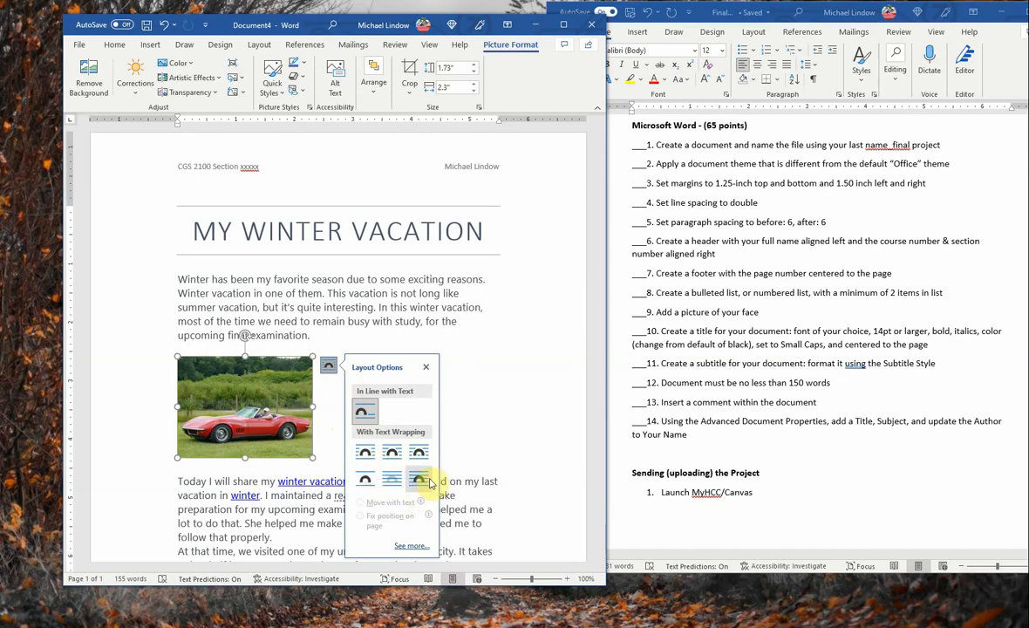
{"action": "left_click", "coordinate": [366, 452]}
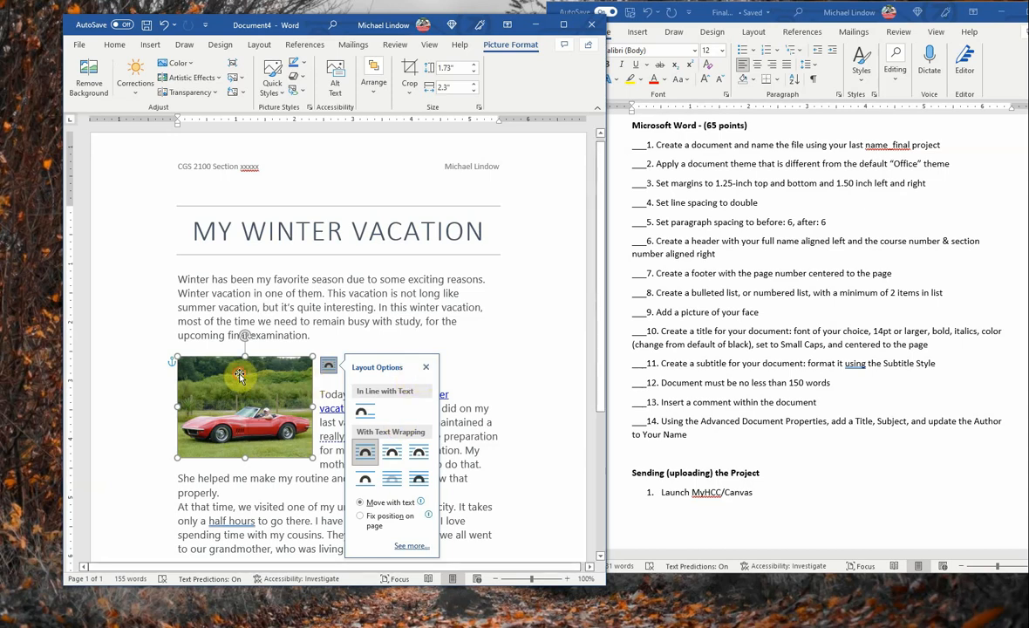
{"action": "left_click_drag", "start_coordinate": [241, 372], "coordinate": [417, 319]}
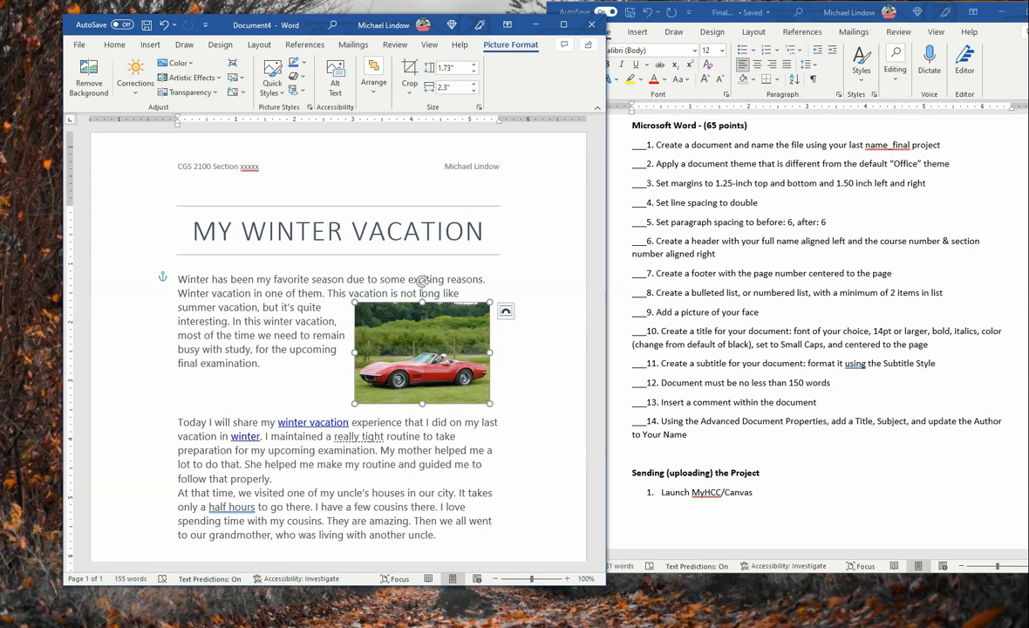
{"action": "key", "text": "ctrl+End"}
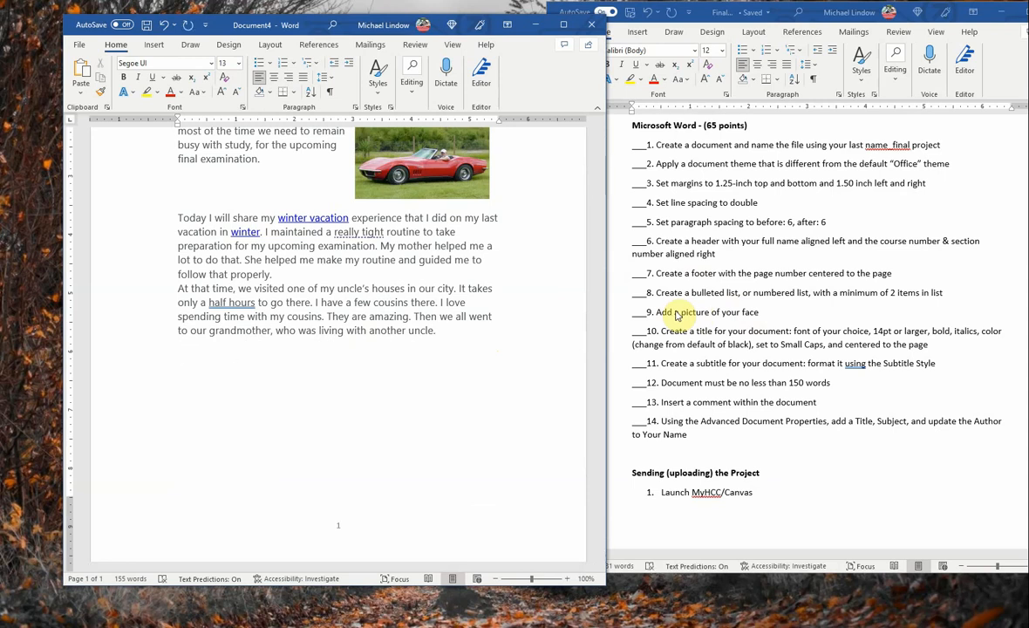
Step: Add the lines Food, Travel and Dog sled Ride below the story's last paragraph
{"action": "key", "text": "Return"}
{"action": "type", "text": "Food"}
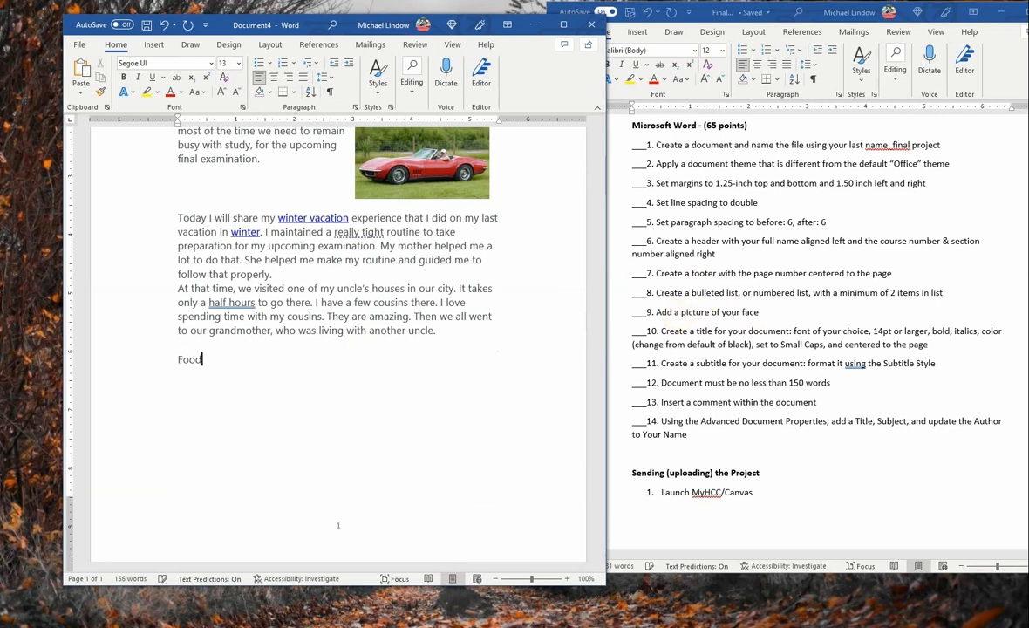
{"action": "key", "text": "Return"}
{"action": "type", "text": "travel"}
{"action": "key", "text": "Return"}
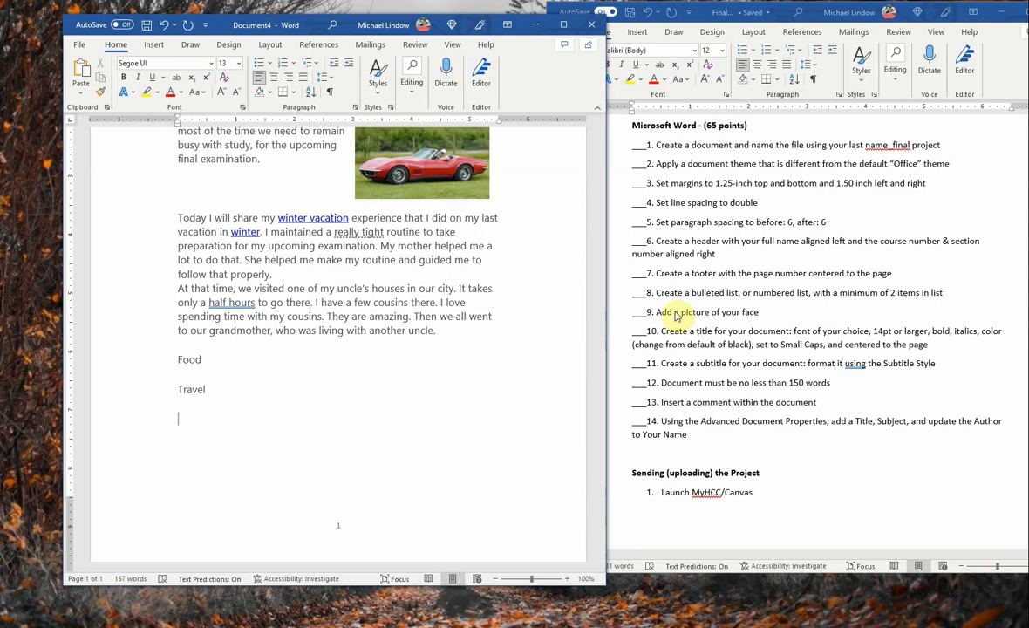
{"action": "type", "text": "Dog sled"}
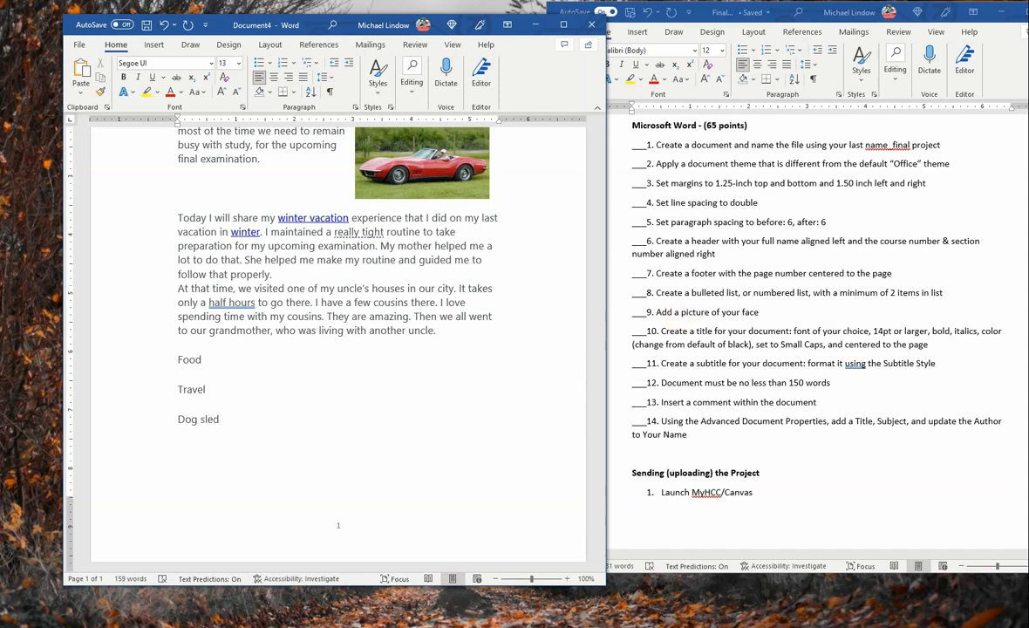
{"action": "type", "text": " Ride"}
{"action": "key", "text": "Return"}
Step: Add the lines Snowmobile Ride and Skiing to finish the activity list
{"action": "type", "text": "S"}
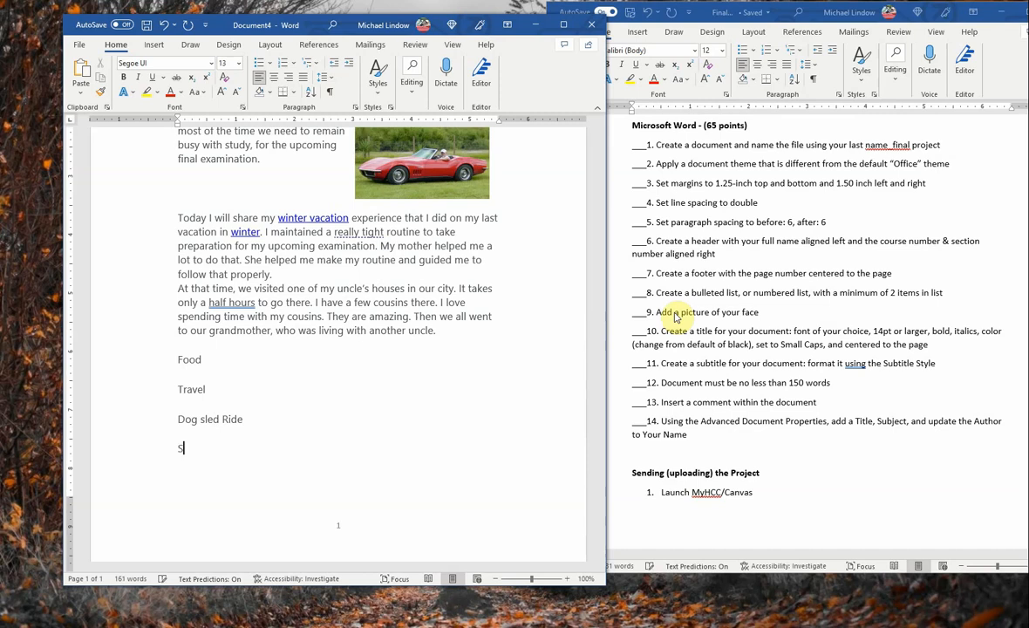
{"action": "type", "text": "now"}
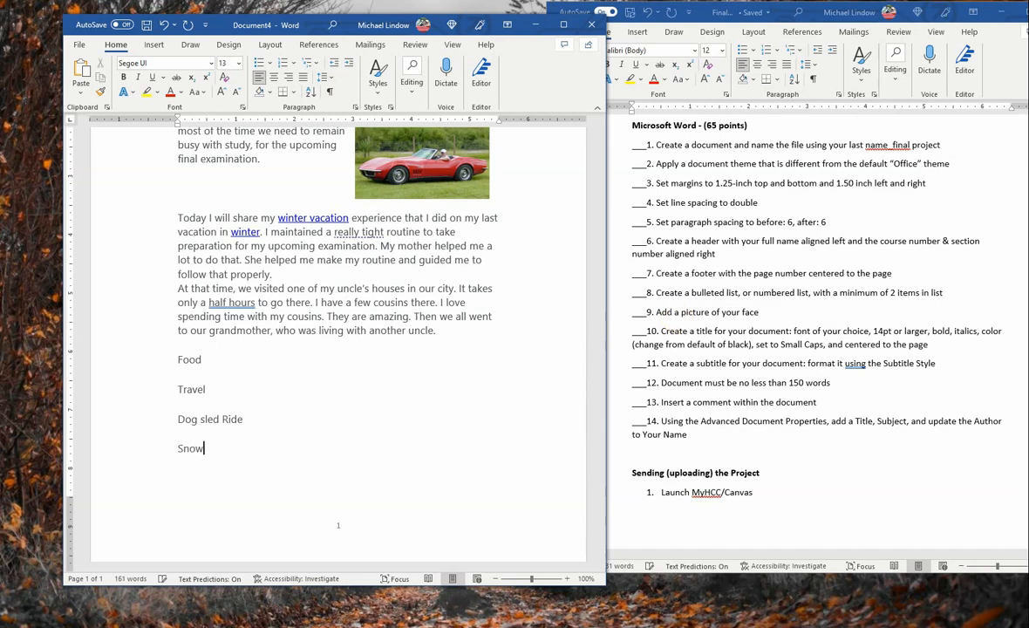
{"action": "type", "text": "mobile Ride"}
{"action": "key", "text": "Return"}
{"action": "type", "text": "Ski"}
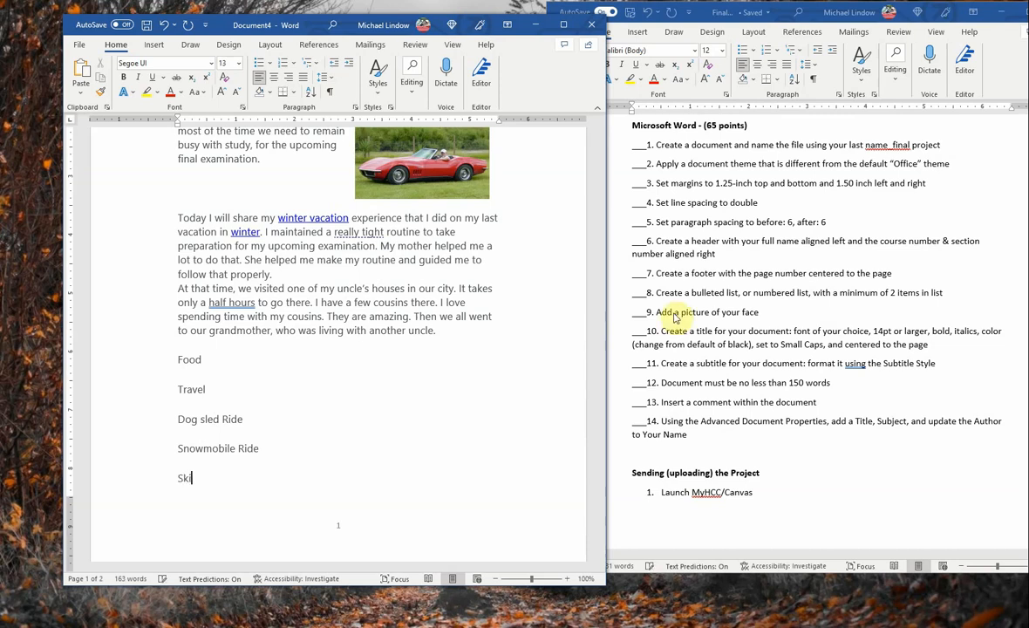
{"action": "type", "text": " Lift"}
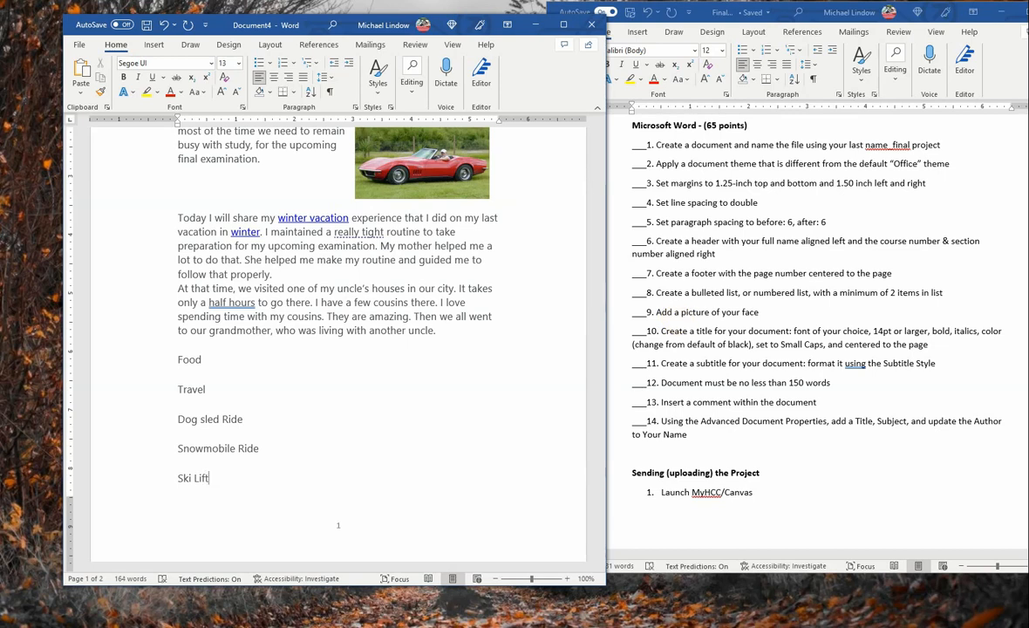
{"action": "key", "text": "BackSpace"}
{"action": "key", "text": "BackSpace"}
{"action": "key", "text": "BackSpace"}
{"action": "key", "text": "BackSpace"}
{"action": "key", "text": "BackSpace"}
{"action": "type", "text": "ing"}
{"action": "key", "text": "ctrl+Return"}
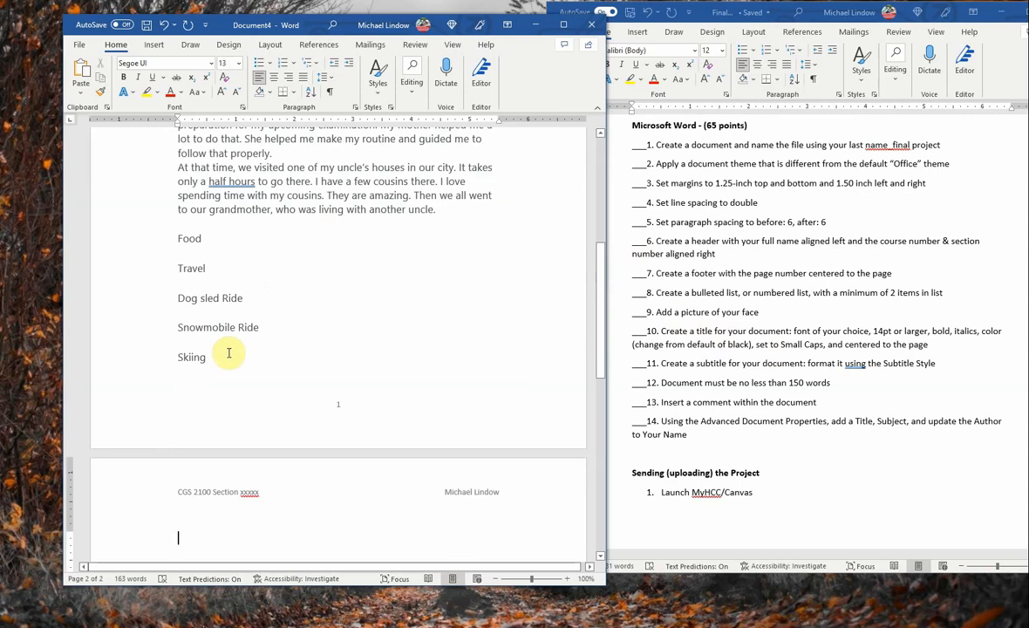
Step: Bullet the Food through Skiing lines and paste another story paragraph above the list
{"action": "left_click_drag", "start_coordinate": [177, 239], "coordinate": [220, 354]}
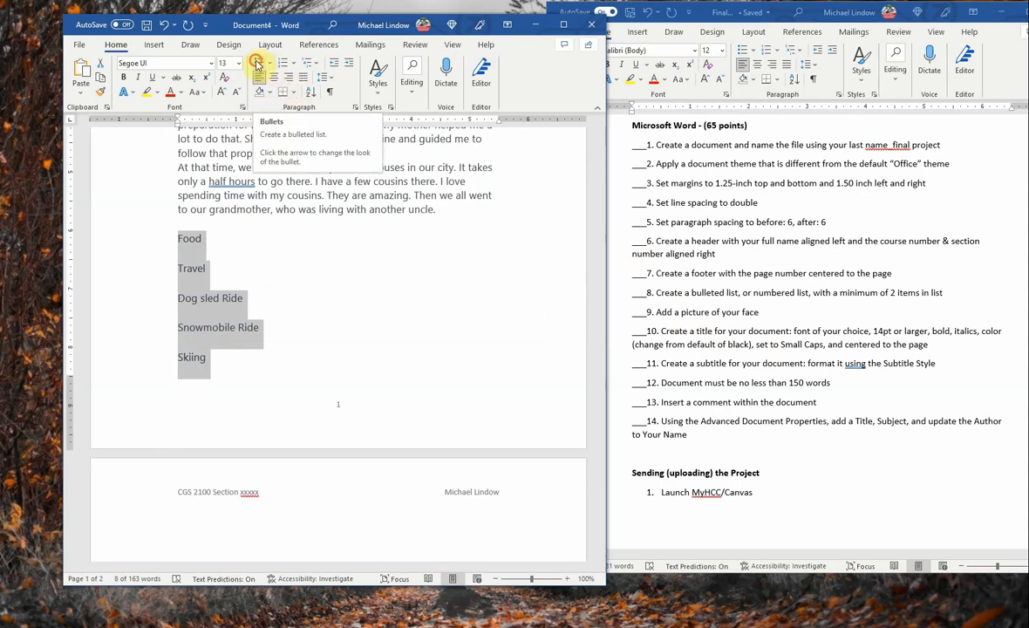
{"action": "left_click", "coordinate": [257, 65]}
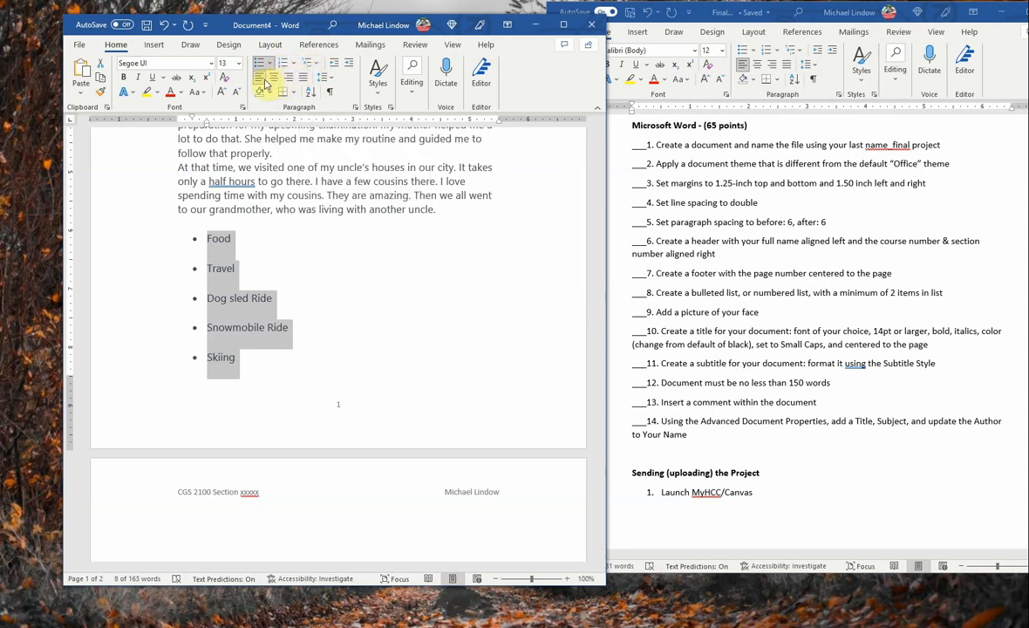
{"action": "left_click", "coordinate": [273, 67]}
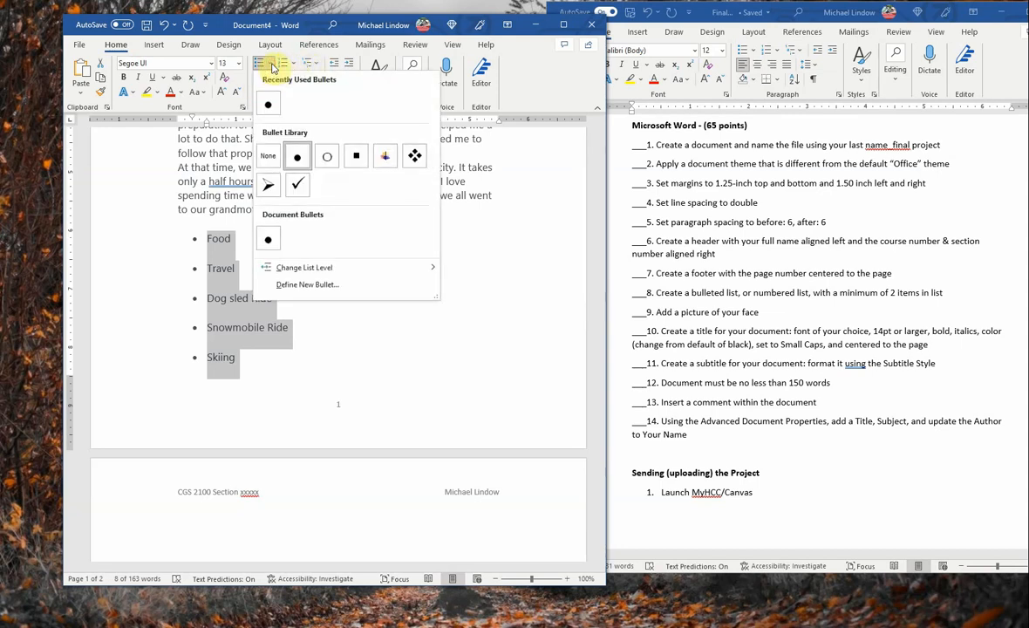
{"action": "left_click", "coordinate": [295, 67]}
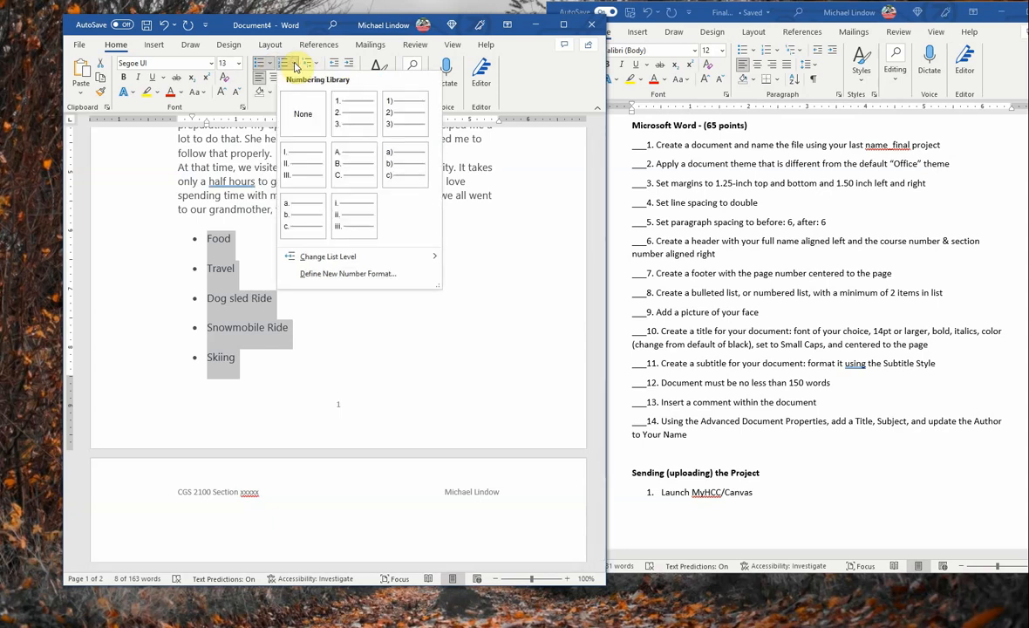
{"action": "left_click", "coordinate": [258, 63]}
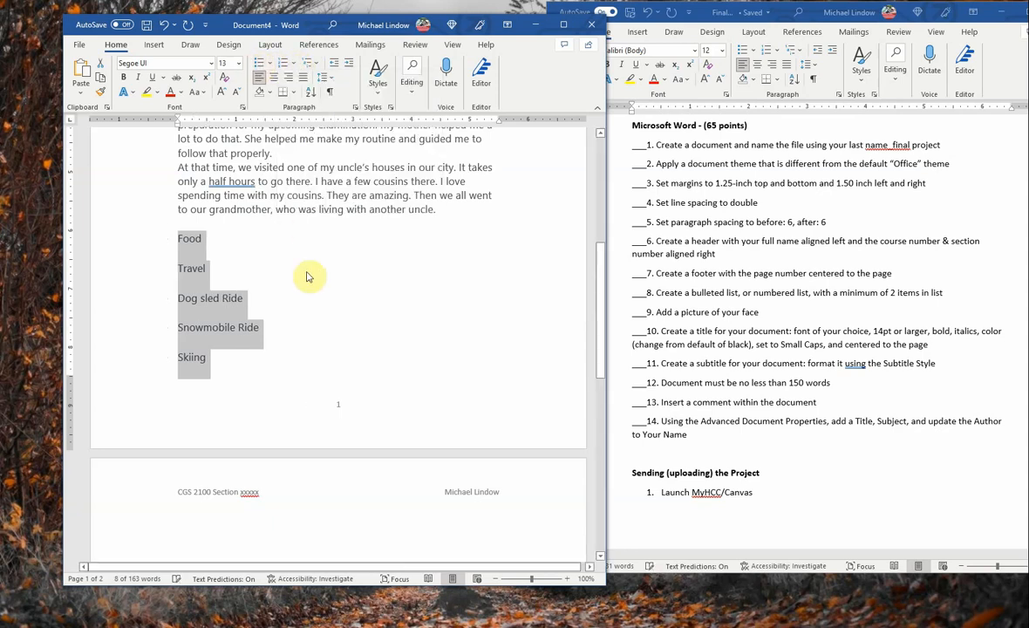
{"action": "left_click", "coordinate": [259, 64]}
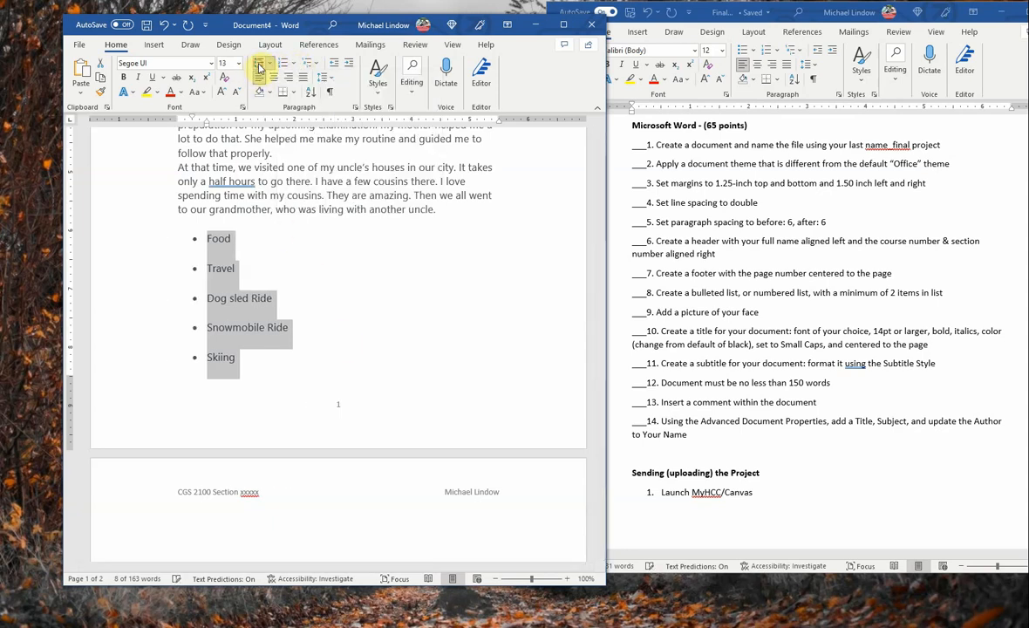
{"action": "left_click", "coordinate": [347, 328]}
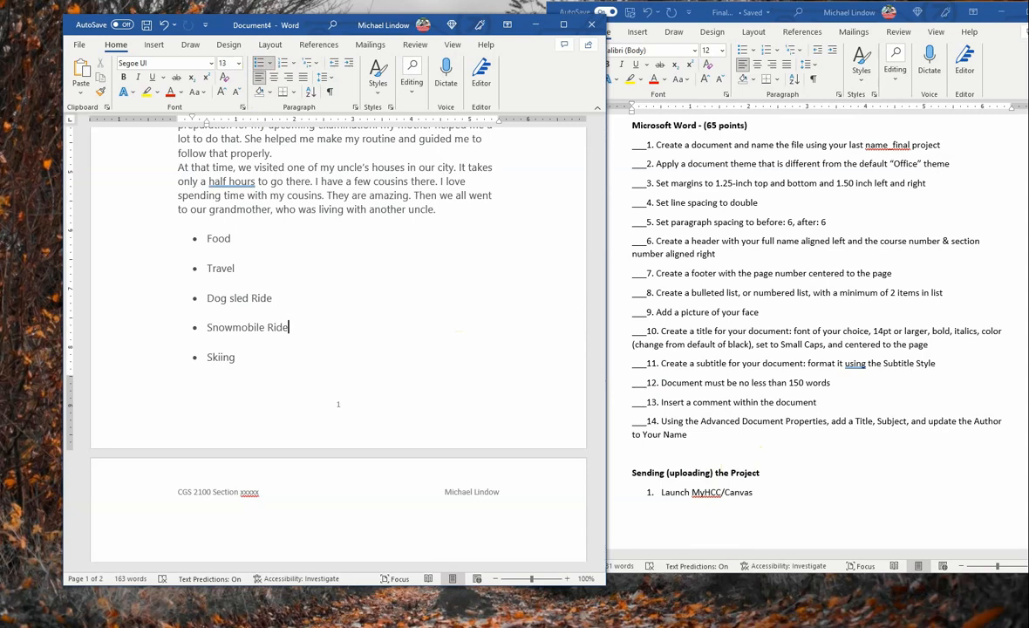
{"action": "key", "text": "ctrl+v"}
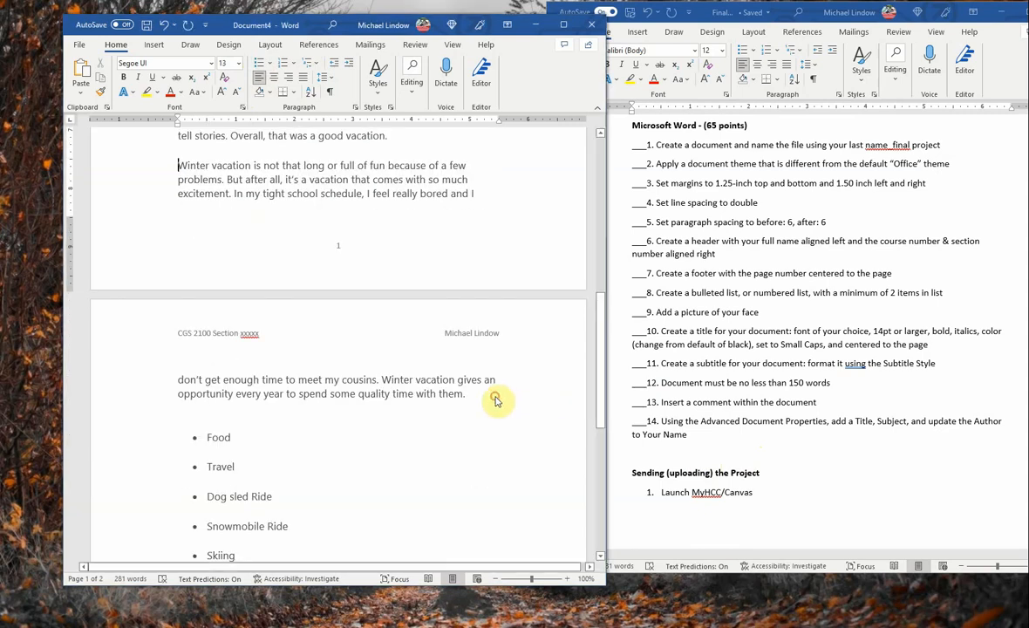
Step: Insert the heading 'My Activities on Vacation' on a new line after 'them.', above the bullets
{"action": "left_click", "coordinate": [498, 394]}
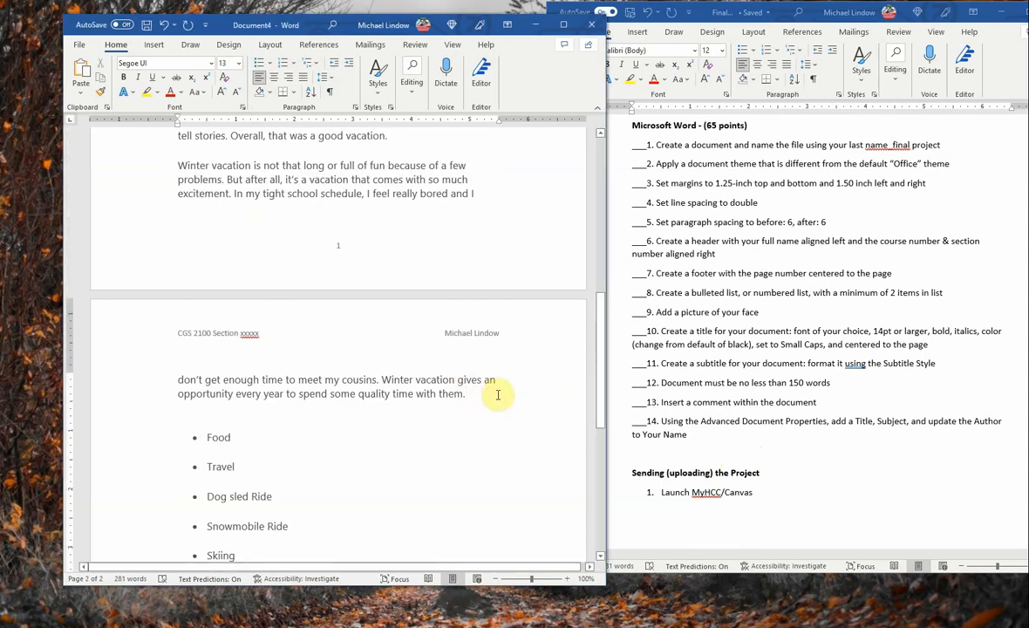
{"action": "key", "text": "Return"}
{"action": "key", "text": "Return"}
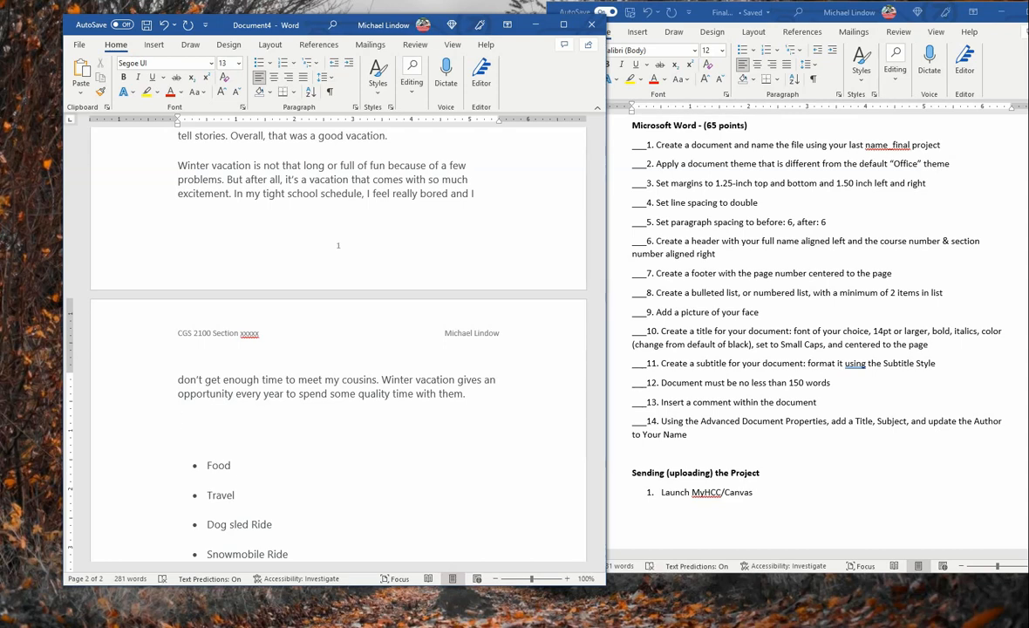
{"action": "type", "text": "My Activities on Vacation:"}
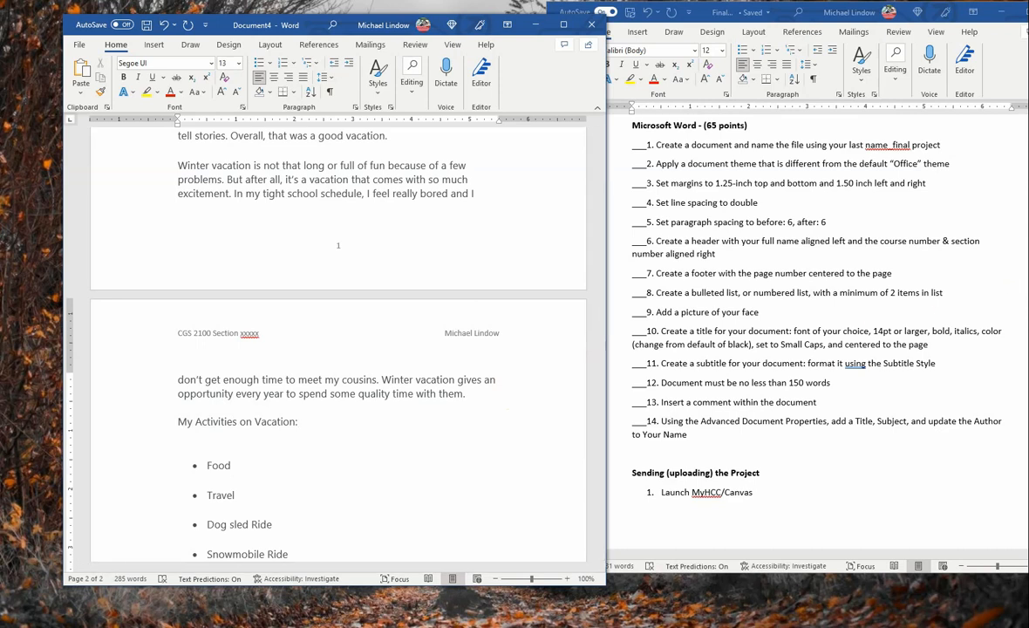
{"action": "key", "text": "ctrl+Home"}
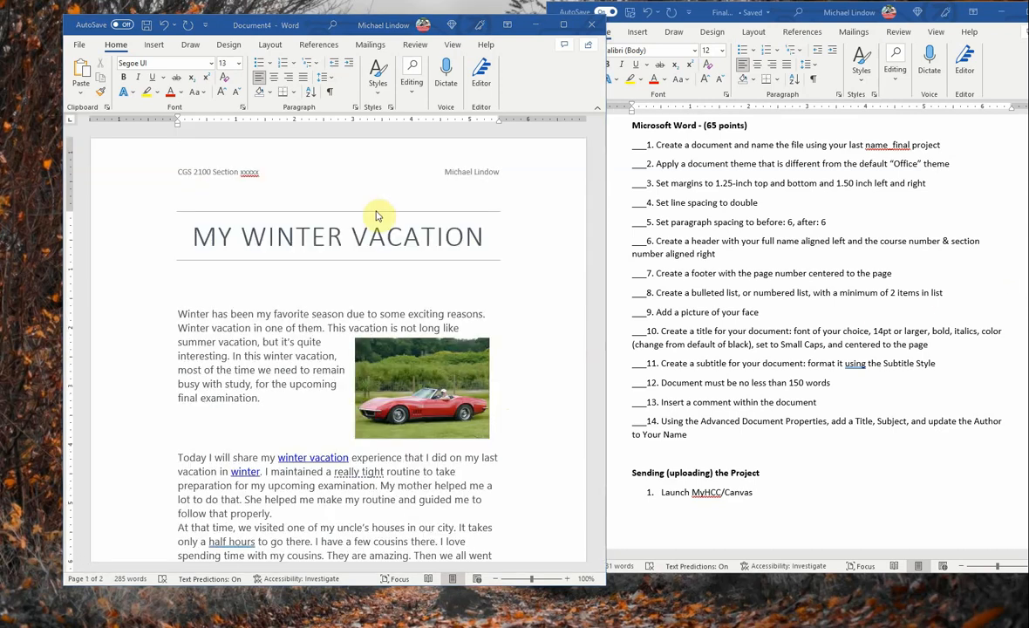
Step: Type 'In Breckenridge Colorado' in Subtitle style on the line beneath the title
{"action": "left_click", "coordinate": [377, 79]}
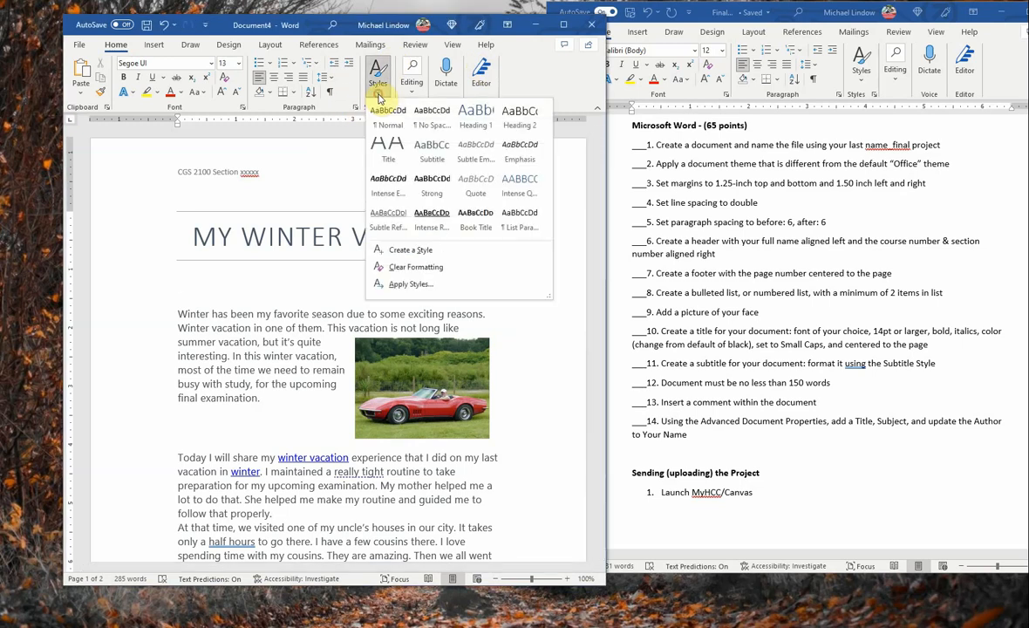
{"action": "left_click", "coordinate": [430, 153]}
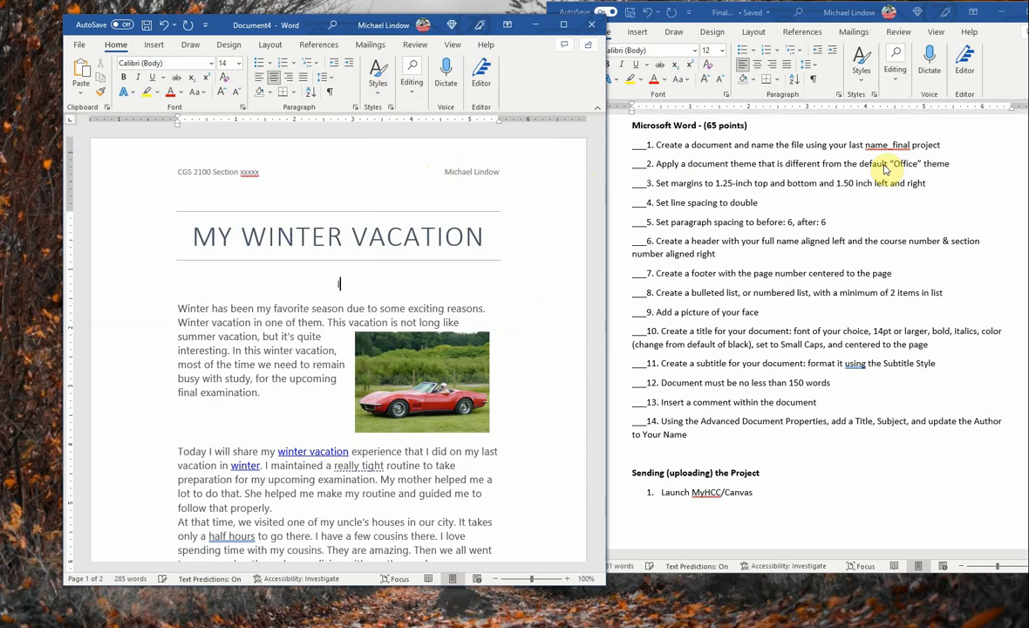
{"action": "type", "text": "In Breckenridge"}
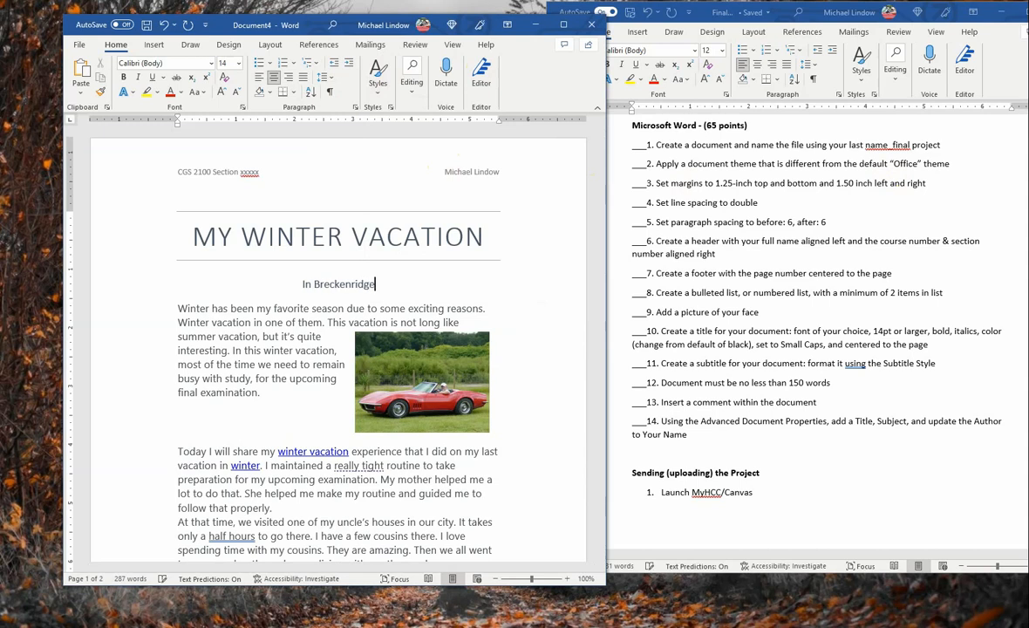
{"action": "type", "text": " Colora"}
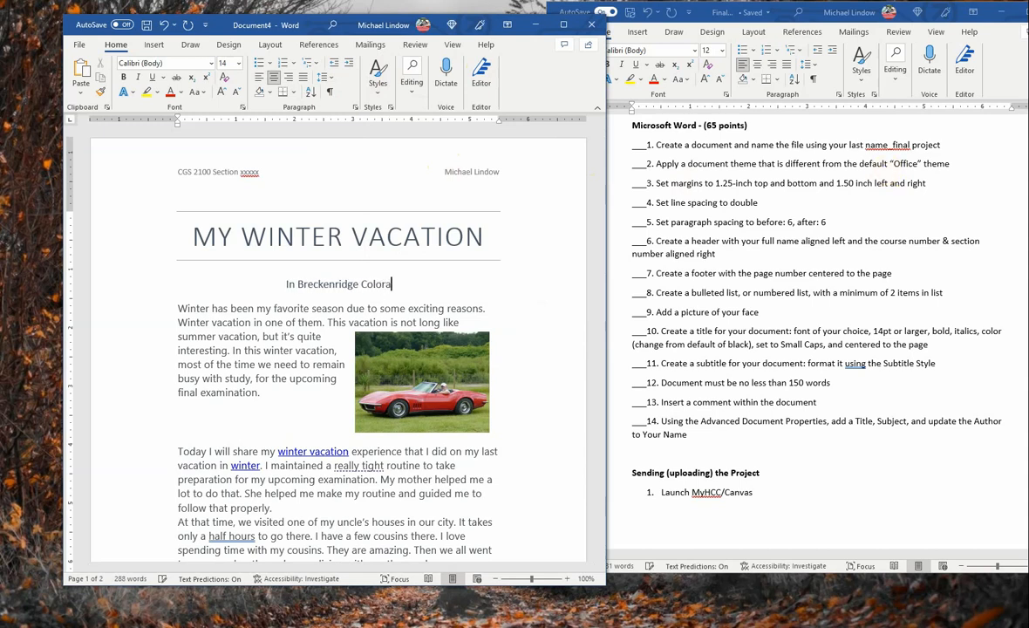
{"action": "type", "text": "do"}
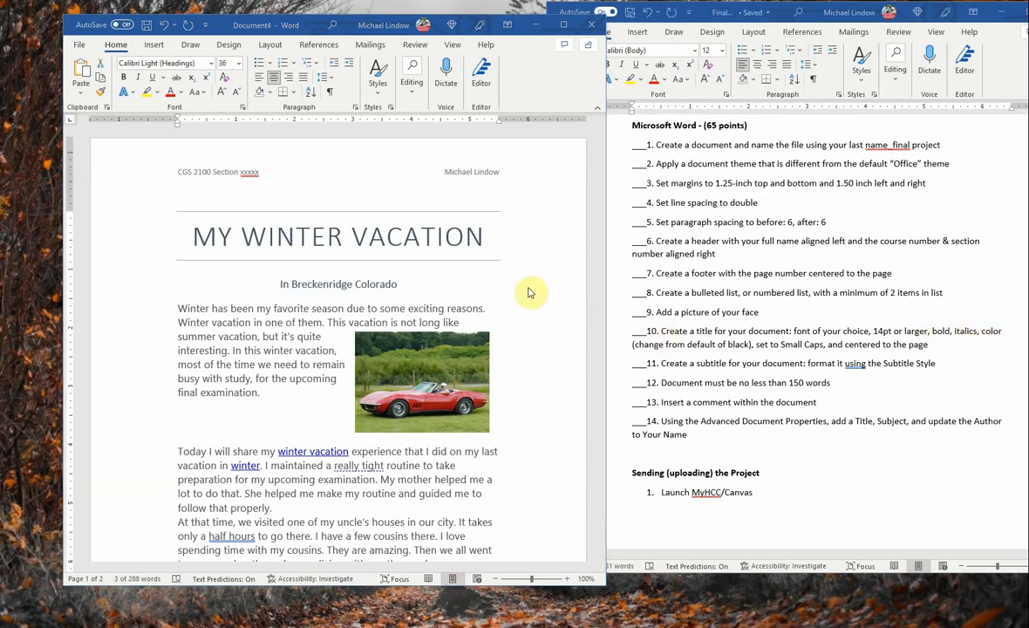
Step: Format the title 'My Winter Vacation' in small caps through the Font dialog
{"action": "triple_click", "coordinate": [487, 237]}
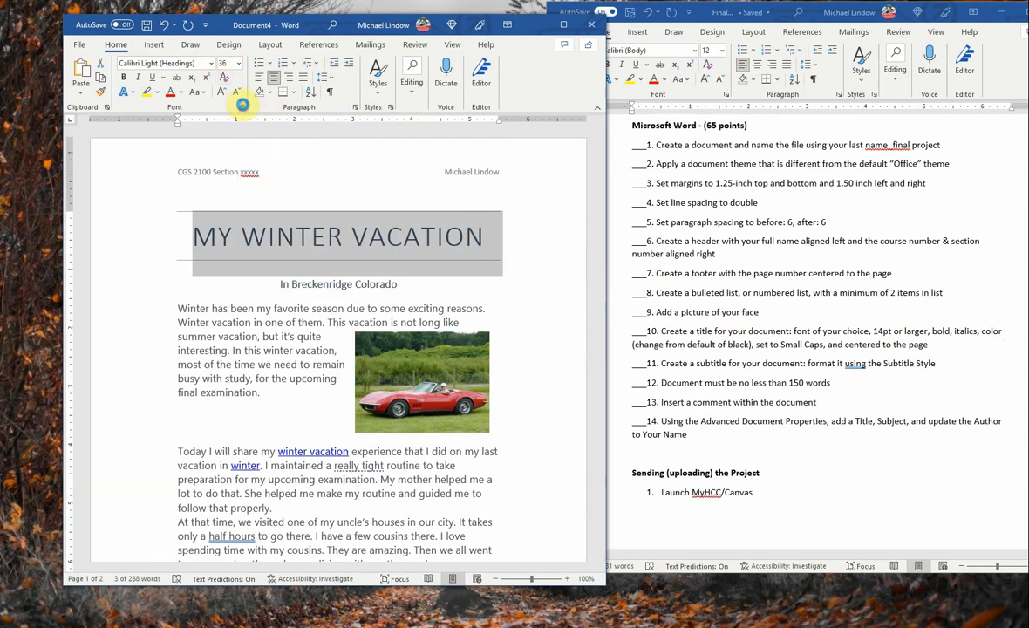
{"action": "left_click", "coordinate": [244, 107]}
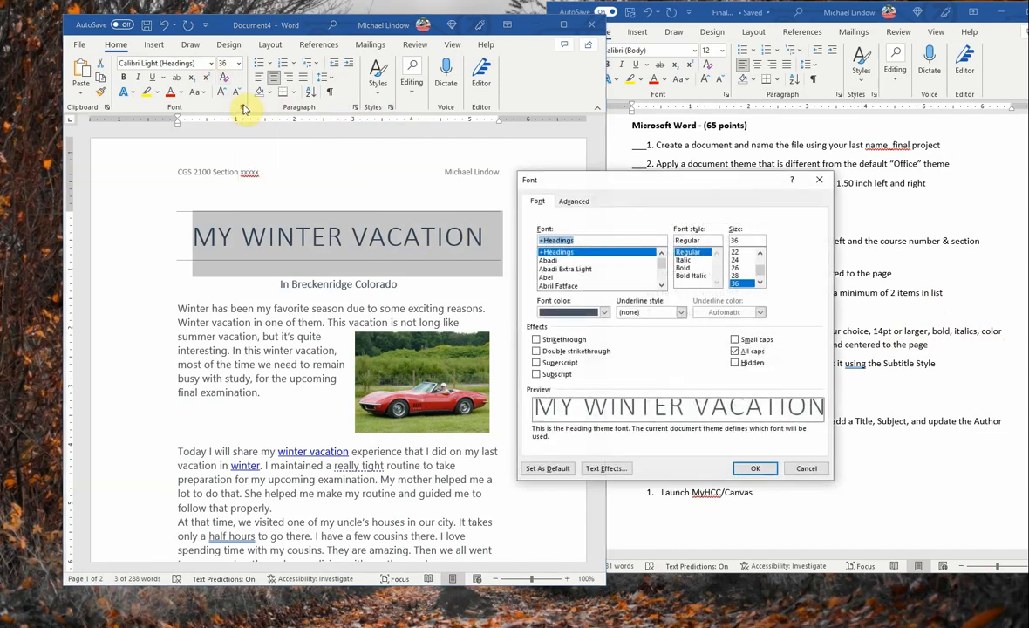
{"action": "left_click", "coordinate": [735, 339]}
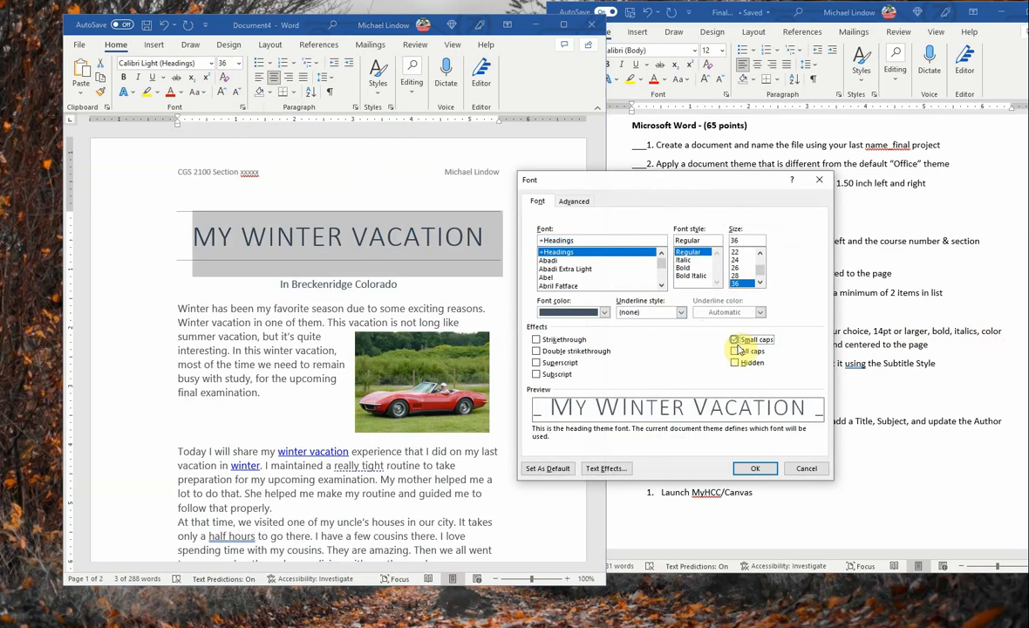
{"action": "left_click", "coordinate": [756, 469]}
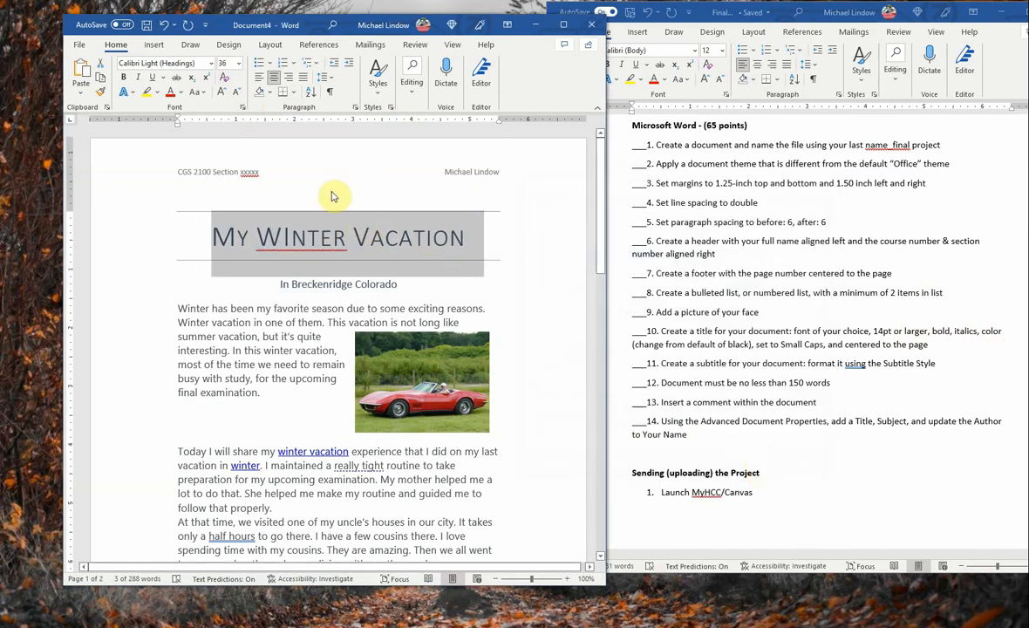
{"action": "left_click", "coordinate": [576, 341]}
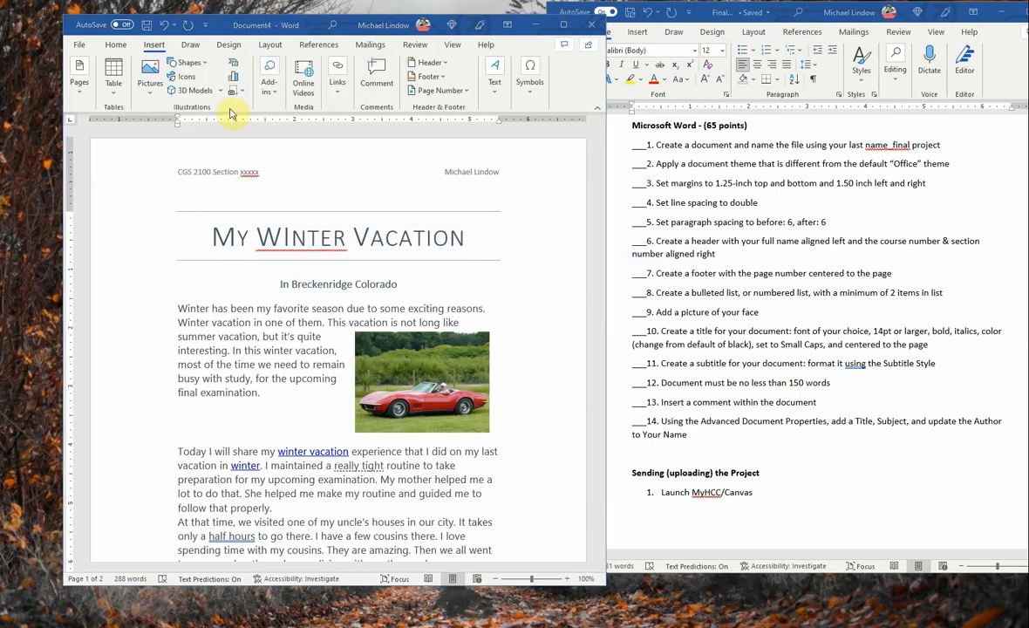
Step: Add a comment reading 'This' to the document
{"action": "left_click", "coordinate": [108, 36]}
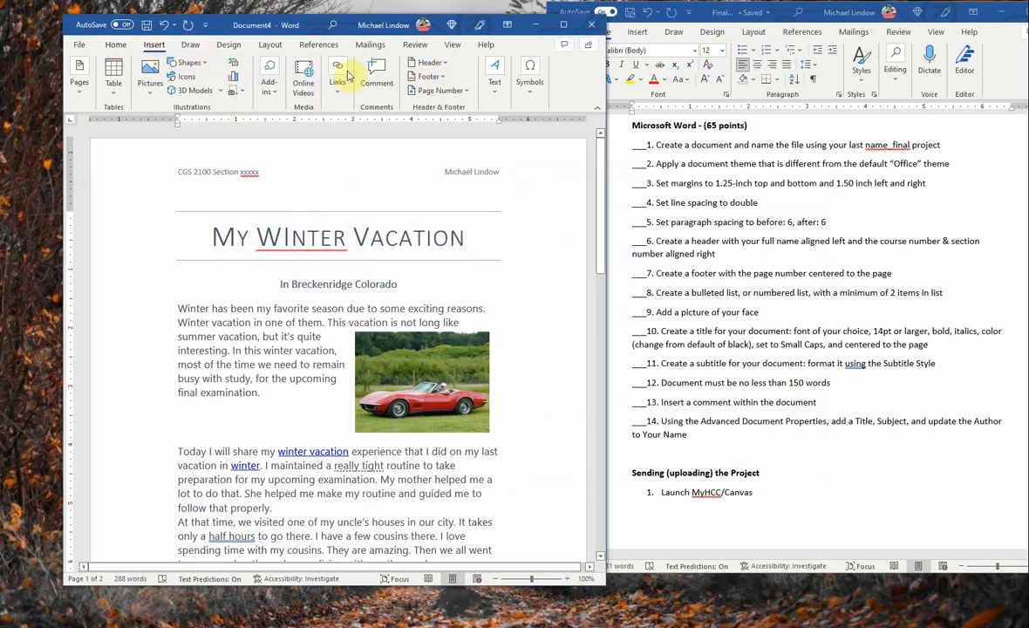
{"action": "left_click", "coordinate": [382, 77]}
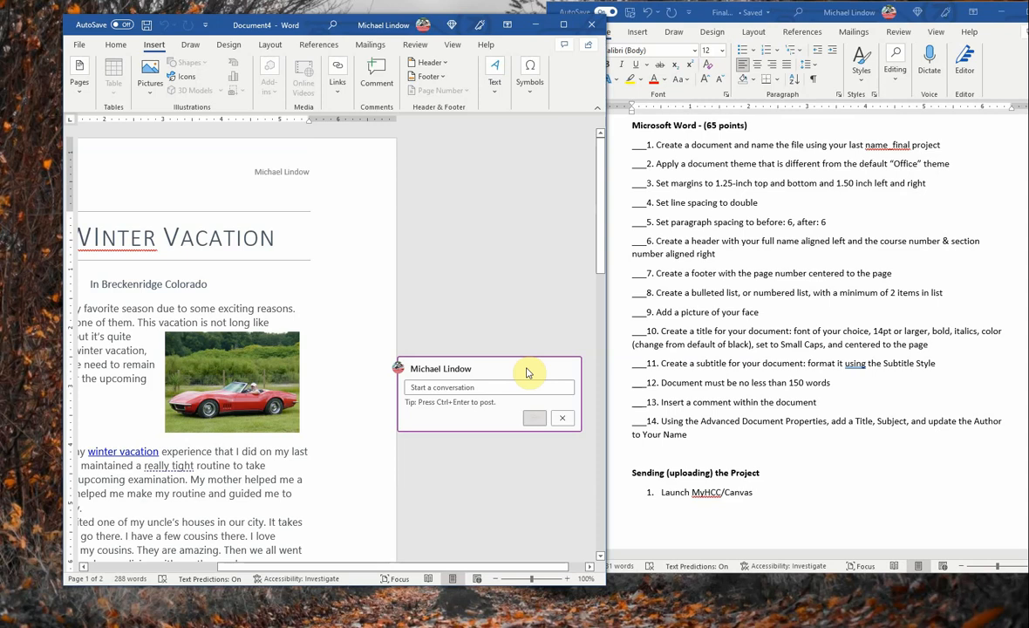
{"action": "type", "text": "This is my Corvette"}
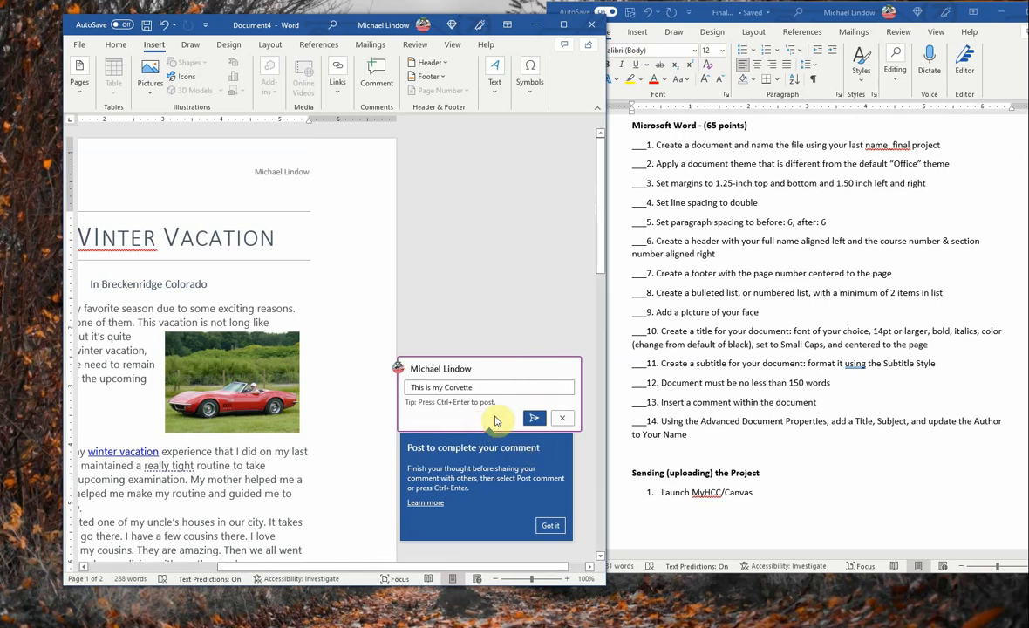
{"action": "key", "text": "Return"}
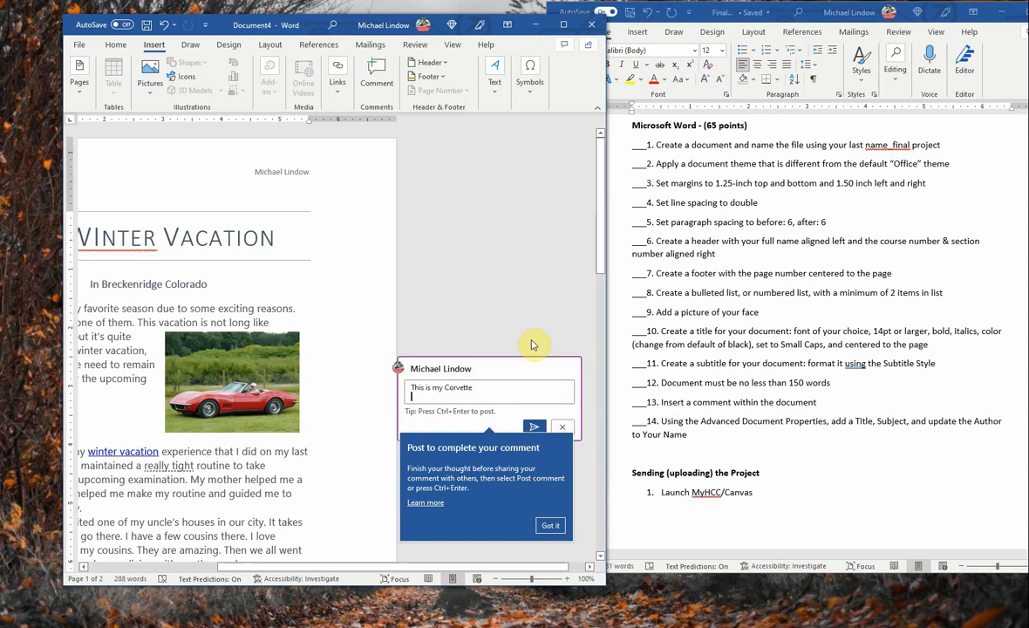
{"action": "left_click", "coordinate": [551, 526]}
{"action": "left_click", "coordinate": [483, 454]}
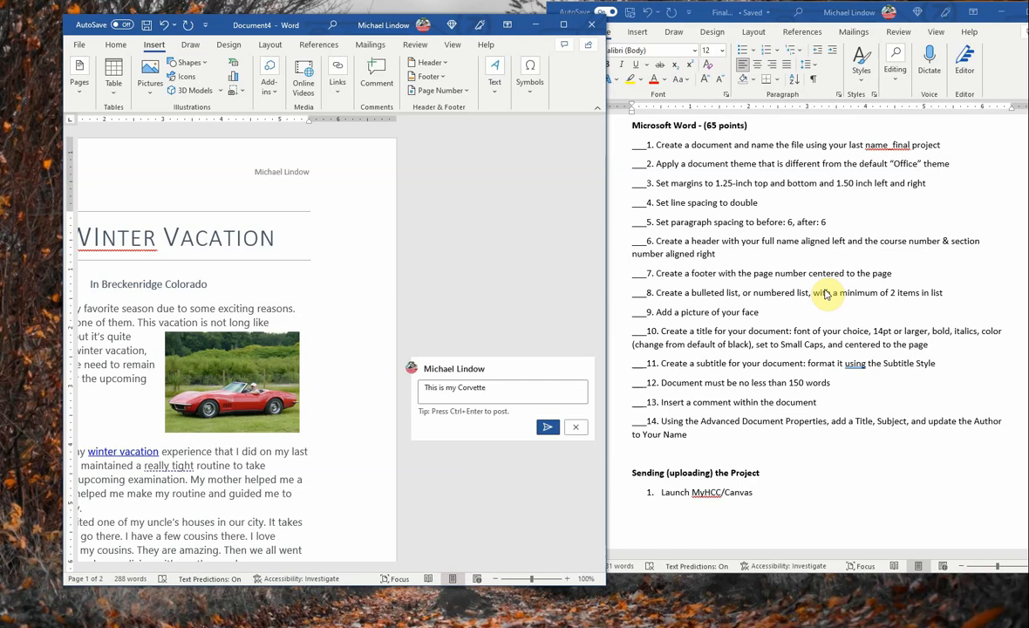
Step: Insert a page break at 'follow that properly.' and select the word 'most' on page 1
{"action": "key", "text": "ctrl+Return"}
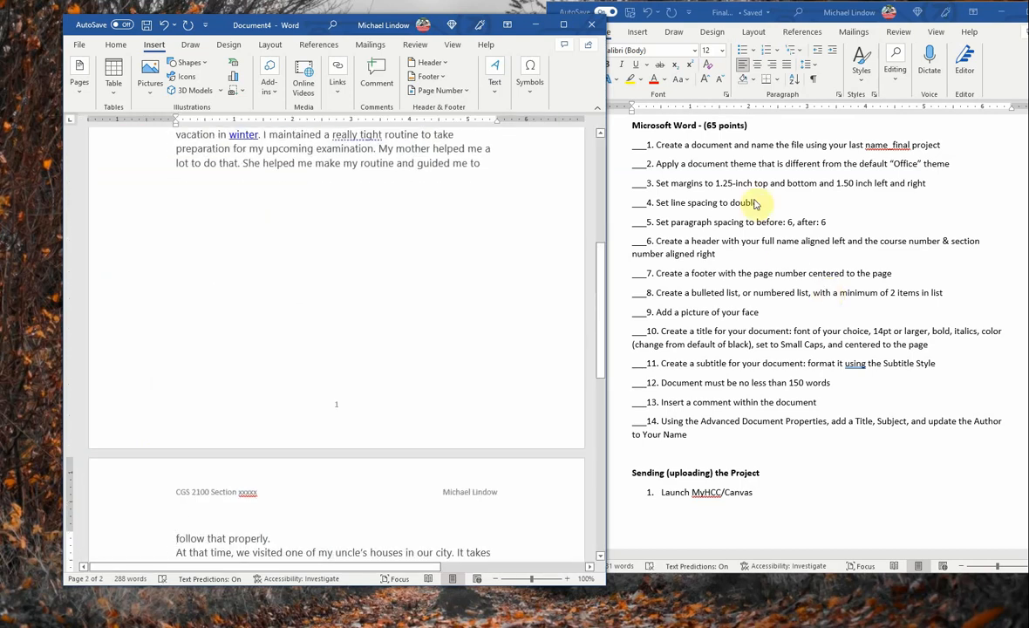
{"action": "left_click_drag", "start_coordinate": [602, 287], "coordinate": [629, 184]}
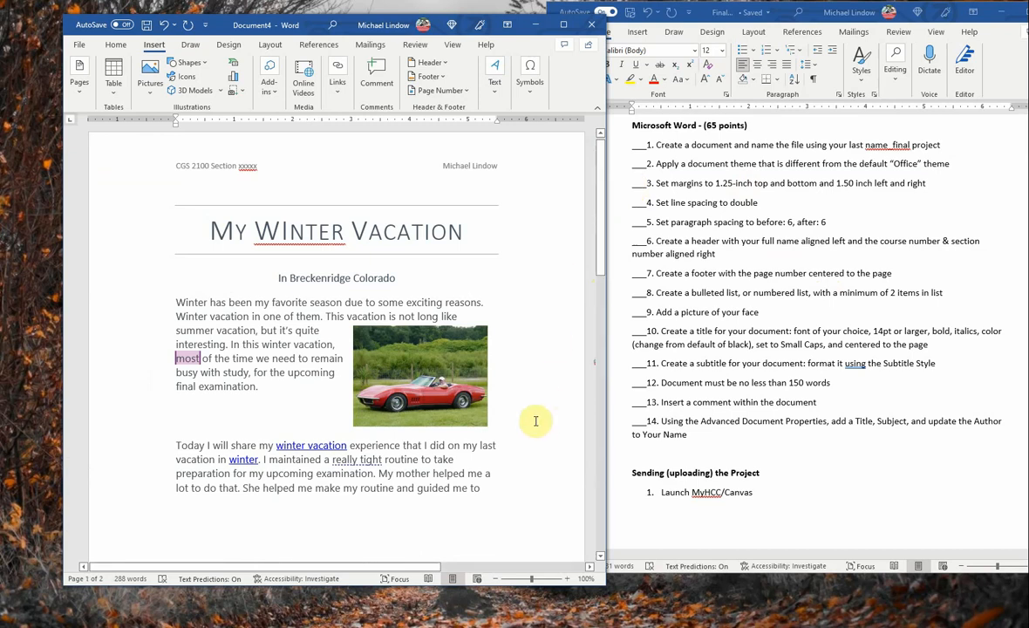
{"action": "left_click", "coordinate": [271, 410]}
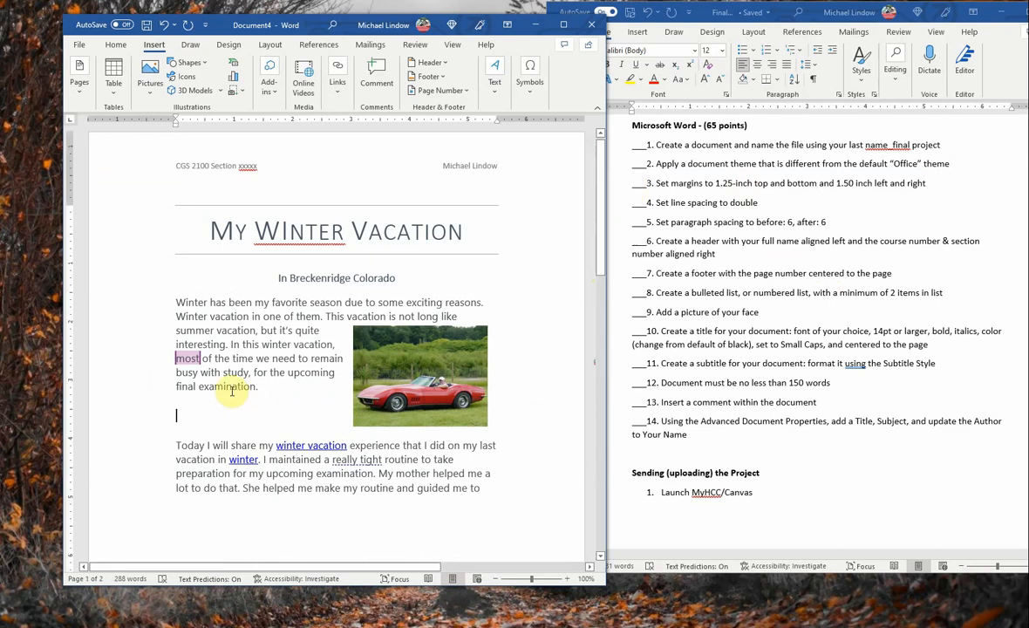
{"action": "double_click", "coordinate": [187, 358]}
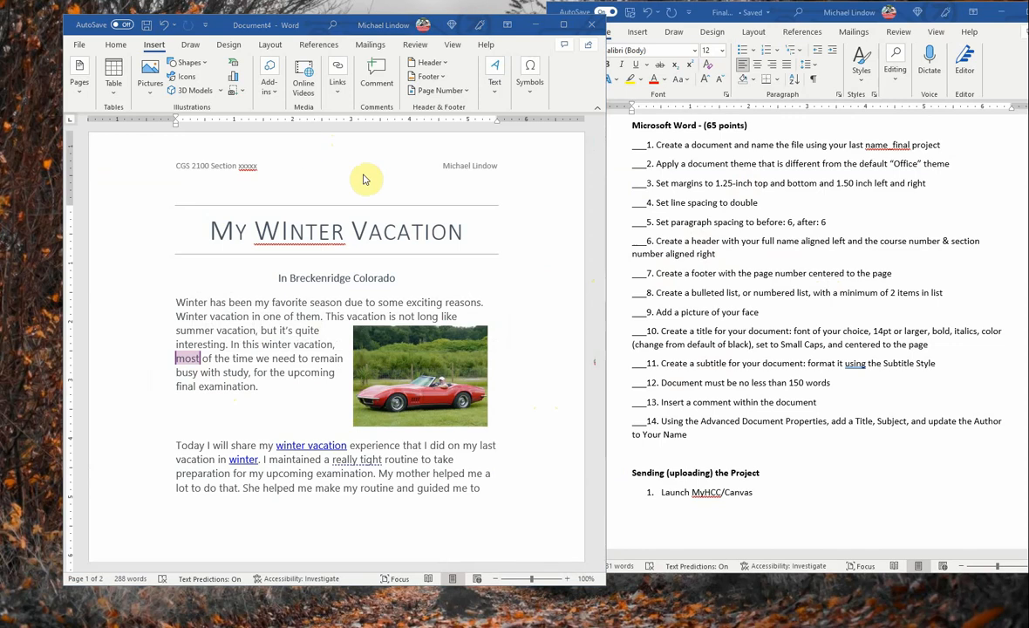
Step: Set Title 'My Winter vacation', Subject 'Essay on vacation' and the student as Author in Advanced Properties
{"action": "left_click", "coordinate": [79, 48]}
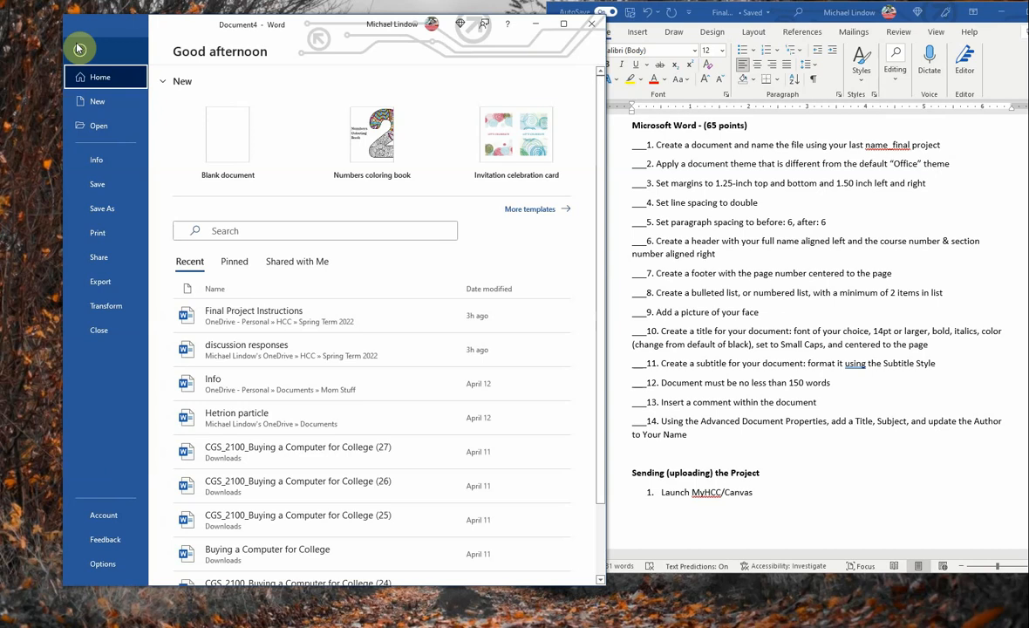
{"action": "left_click", "coordinate": [98, 159]}
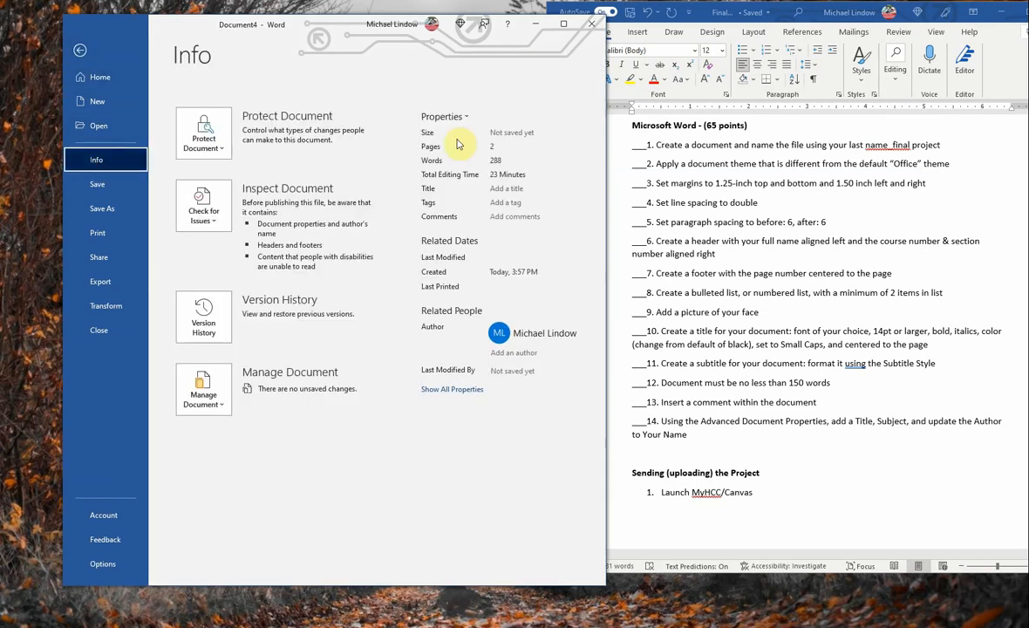
{"action": "left_click", "coordinate": [465, 116]}
{"action": "left_click", "coordinate": [469, 143]}
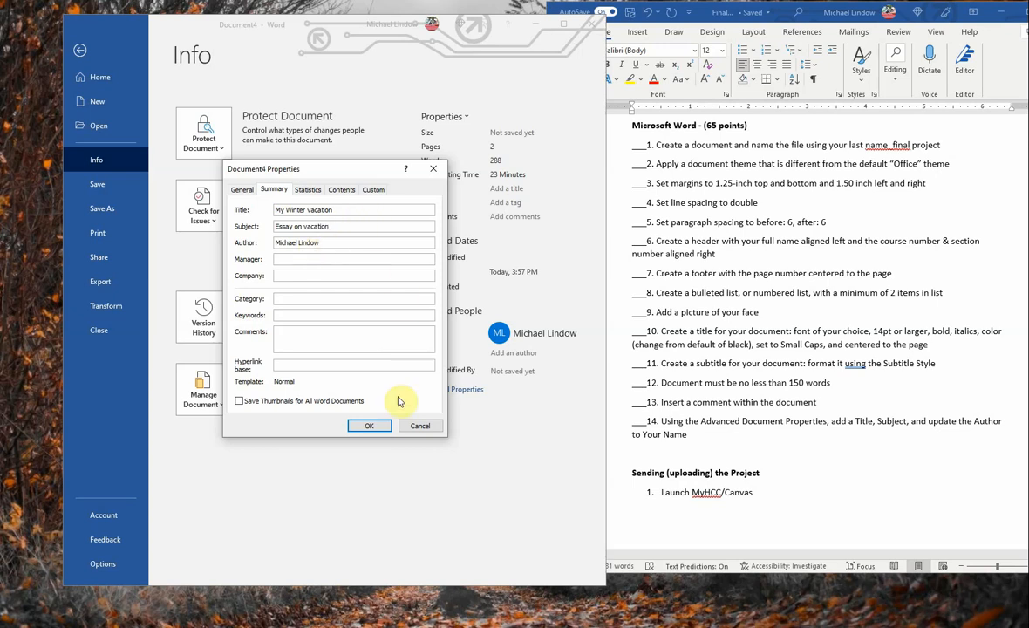
{"action": "left_click", "coordinate": [370, 427]}
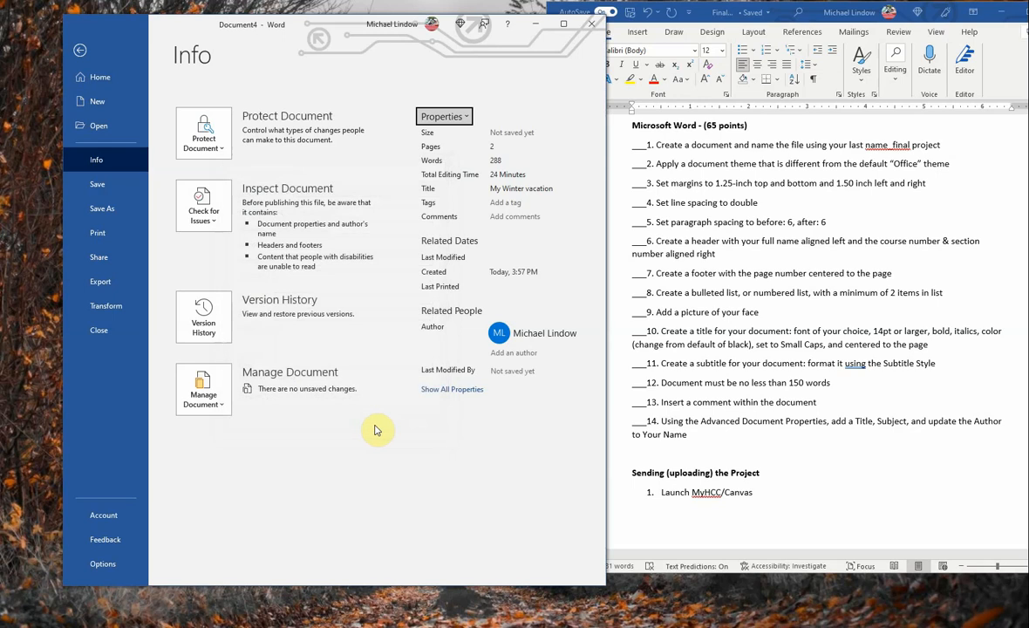
{"action": "left_click", "coordinate": [80, 50]}
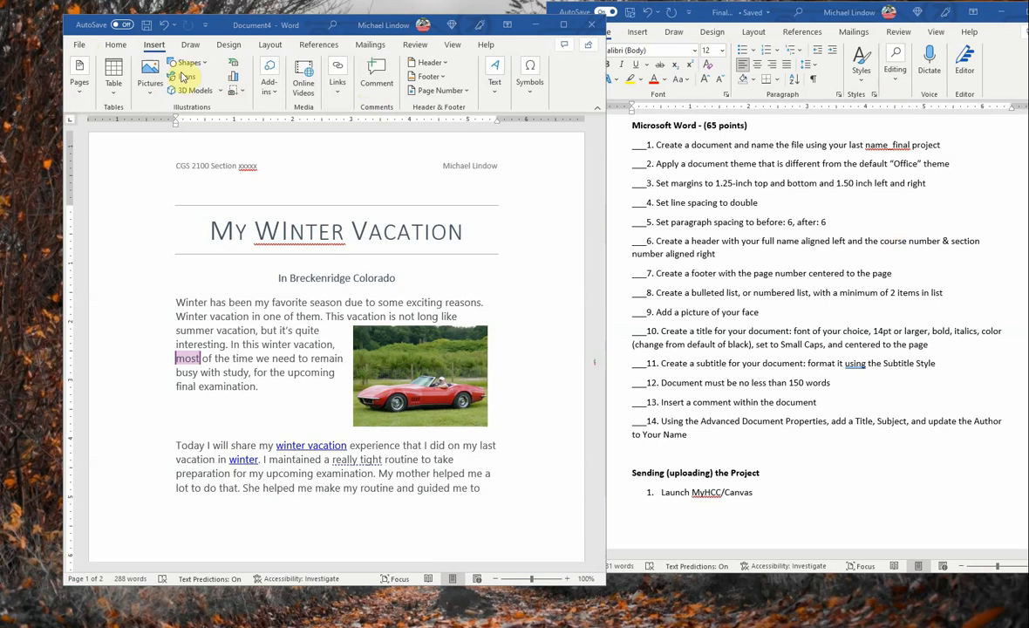
Step: Start Save As and browse to the OneDrive - Personal folder
{"action": "left_click", "coordinate": [82, 51]}
{"action": "left_click", "coordinate": [80, 46]}
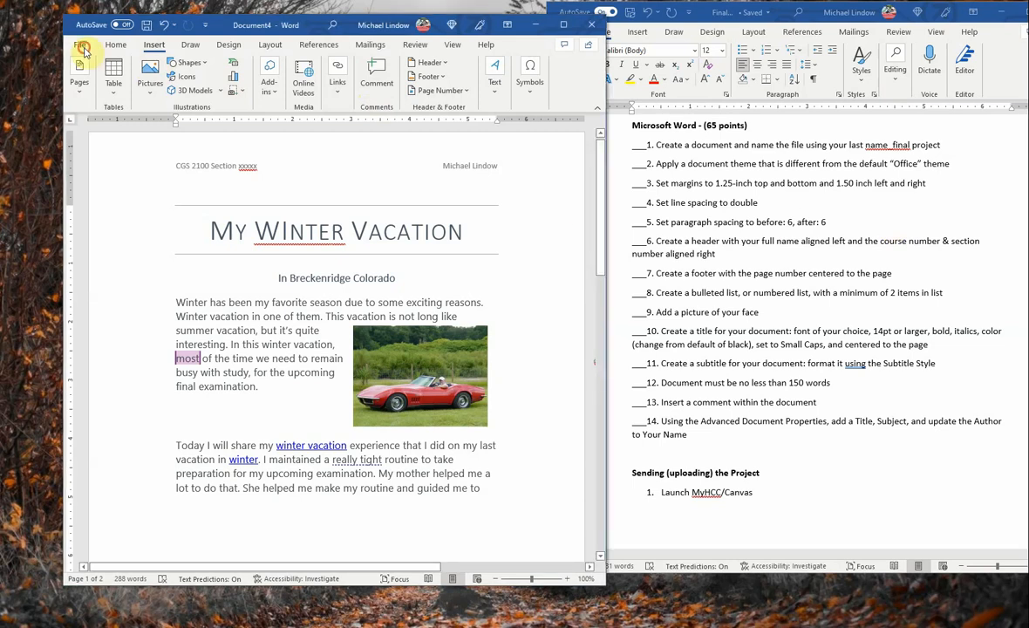
{"action": "left_click", "coordinate": [99, 206]}
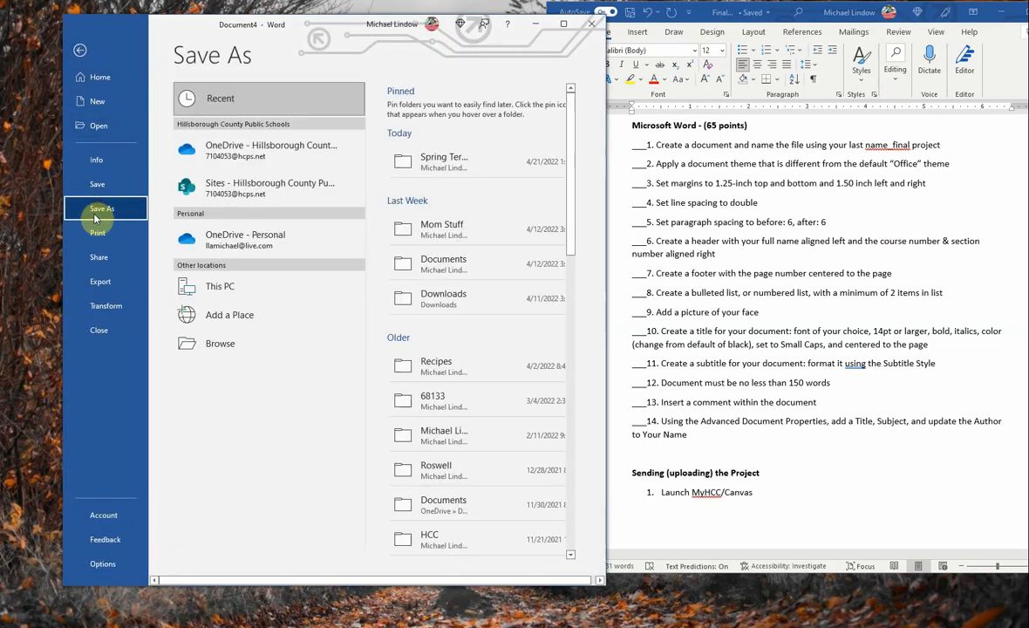
{"action": "left_click", "coordinate": [225, 345]}
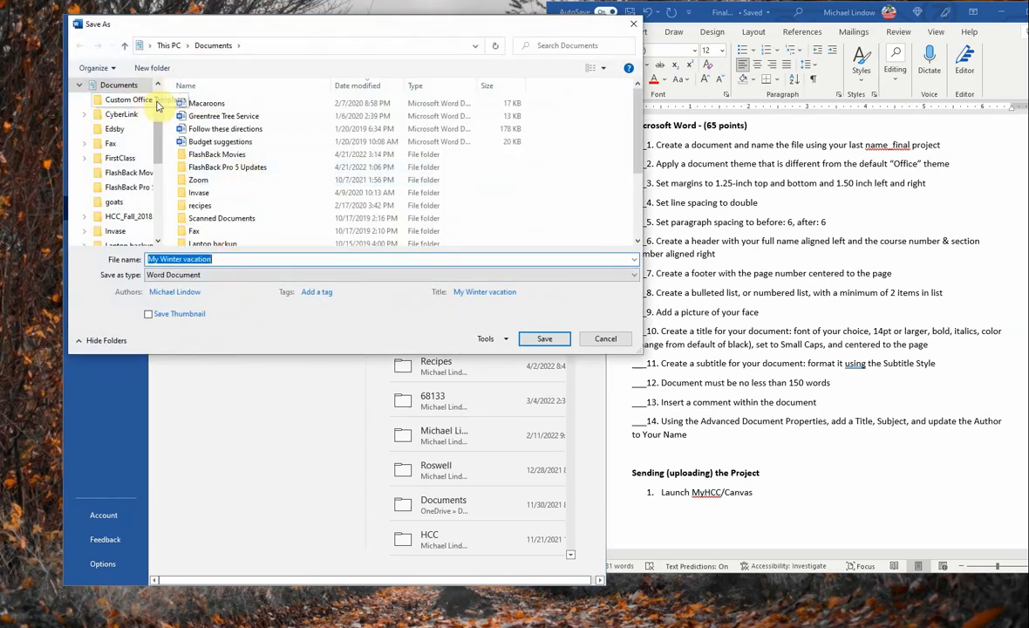
{"action": "left_click", "coordinate": [78, 86]}
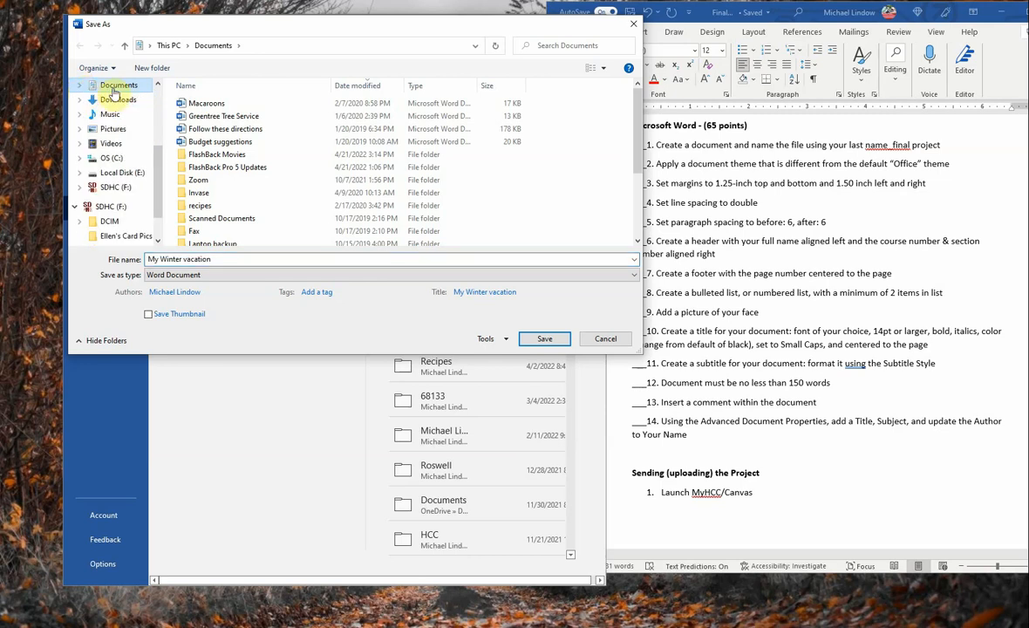
{"action": "left_click_drag", "start_coordinate": [158, 163], "coordinate": [156, 103]}
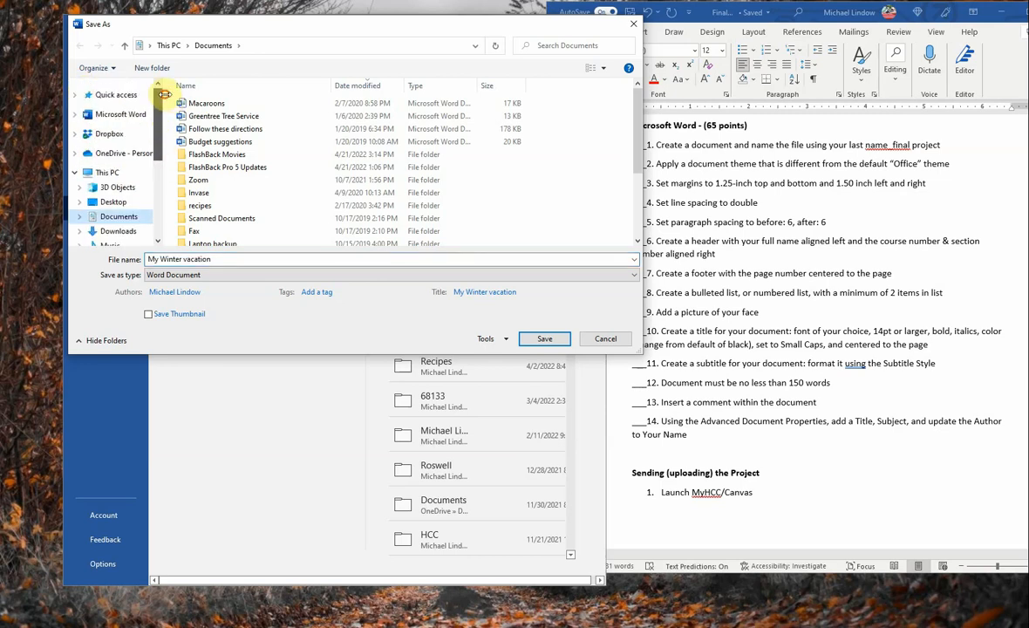
{"action": "left_click", "coordinate": [94, 152]}
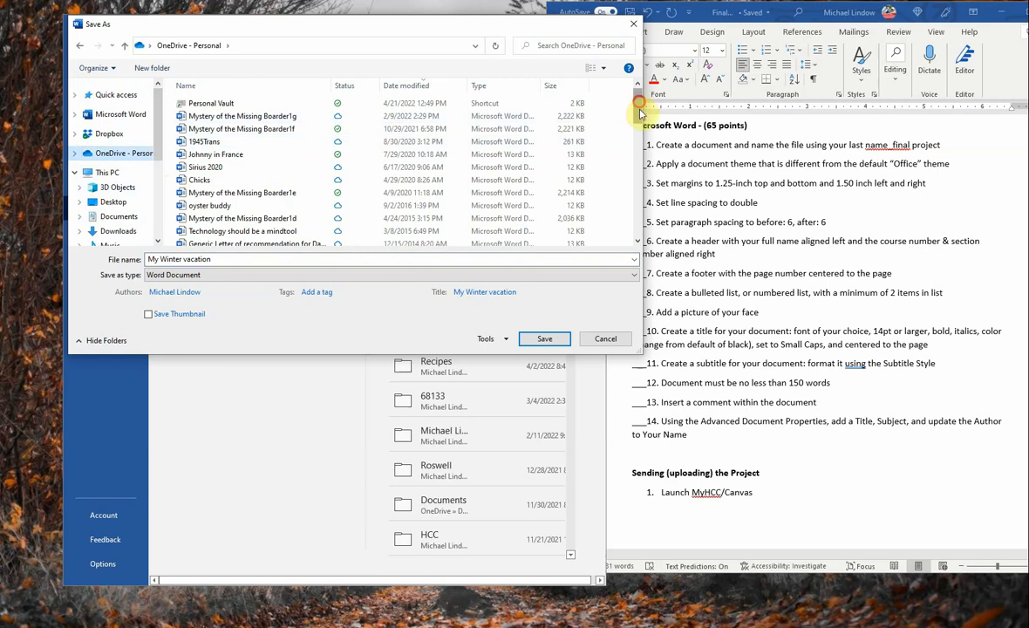
{"action": "left_click_drag", "start_coordinate": [640, 107], "coordinate": [643, 154]}
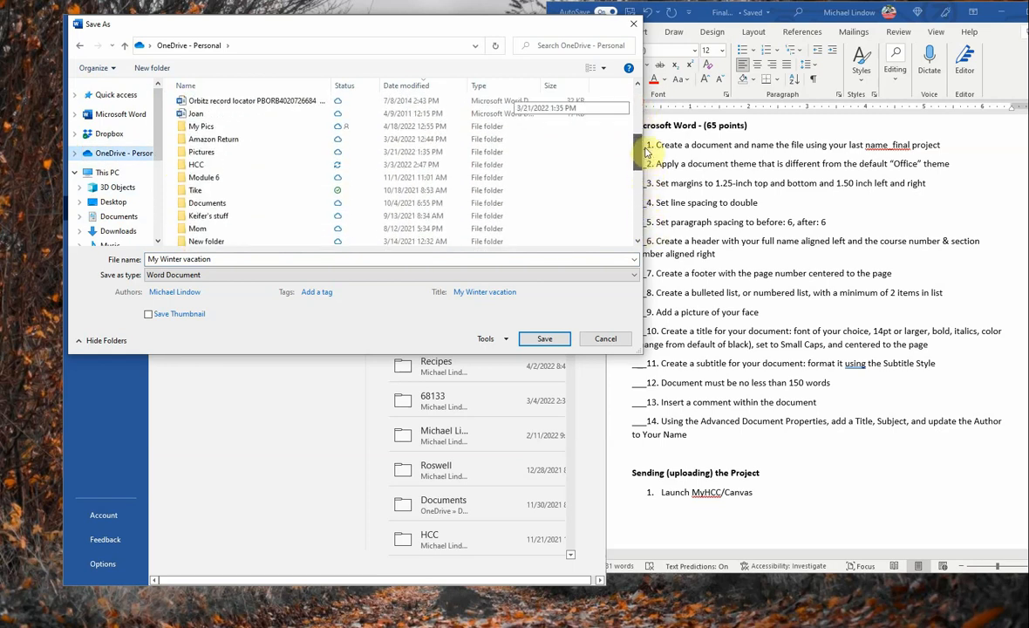
Step: Save into HCC > Spring Term 2022 as the student's last name plus '_FinalProject'
{"action": "double_click", "coordinate": [237, 167]}
{"action": "double_click", "coordinate": [220, 129]}
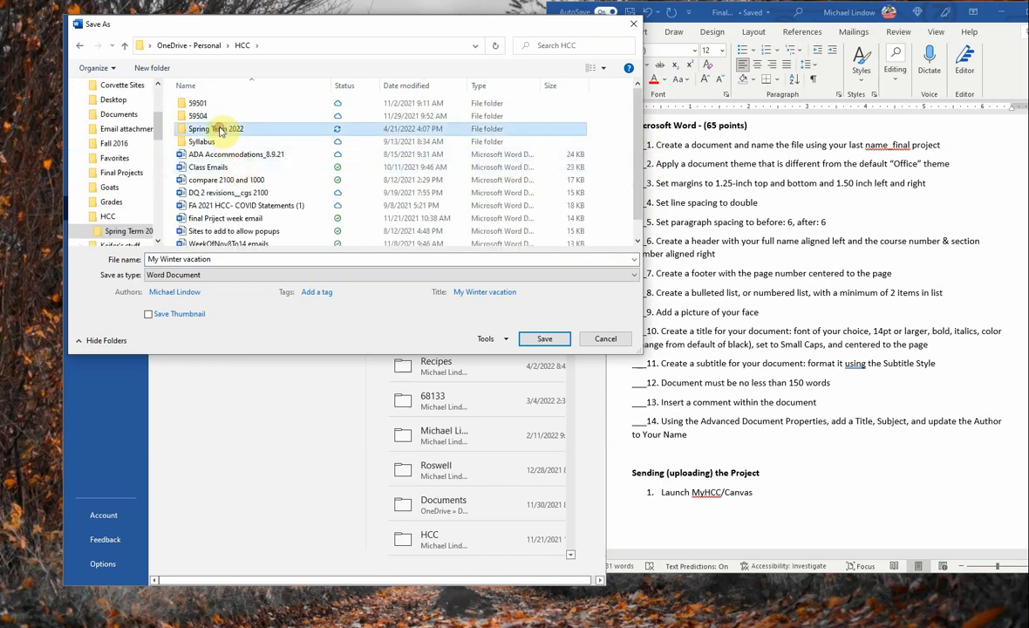
{"action": "left_click", "coordinate": [223, 257]}
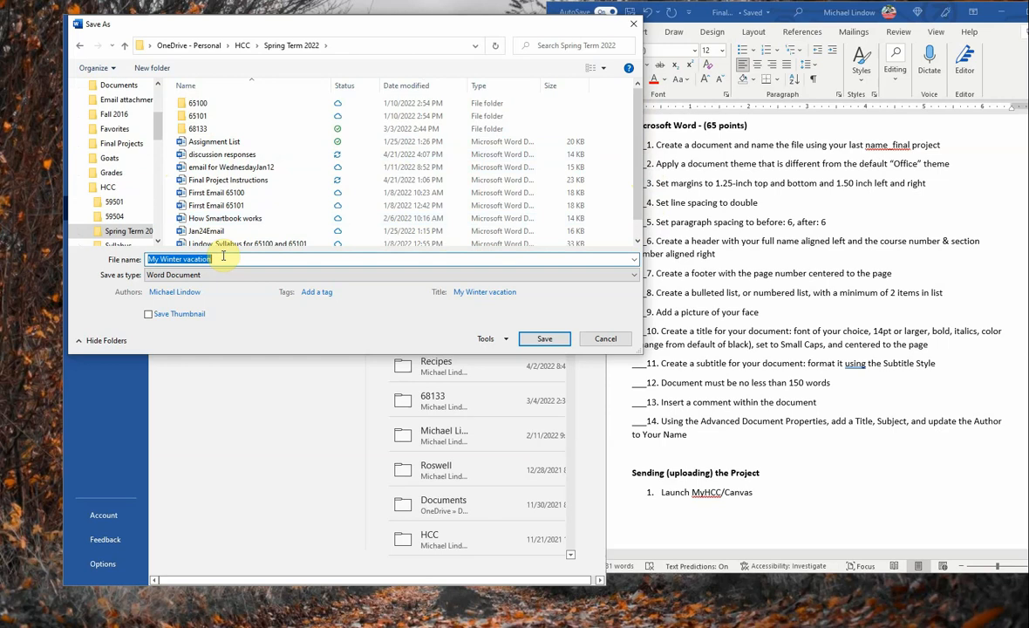
{"action": "type", "text": "Lindow"}
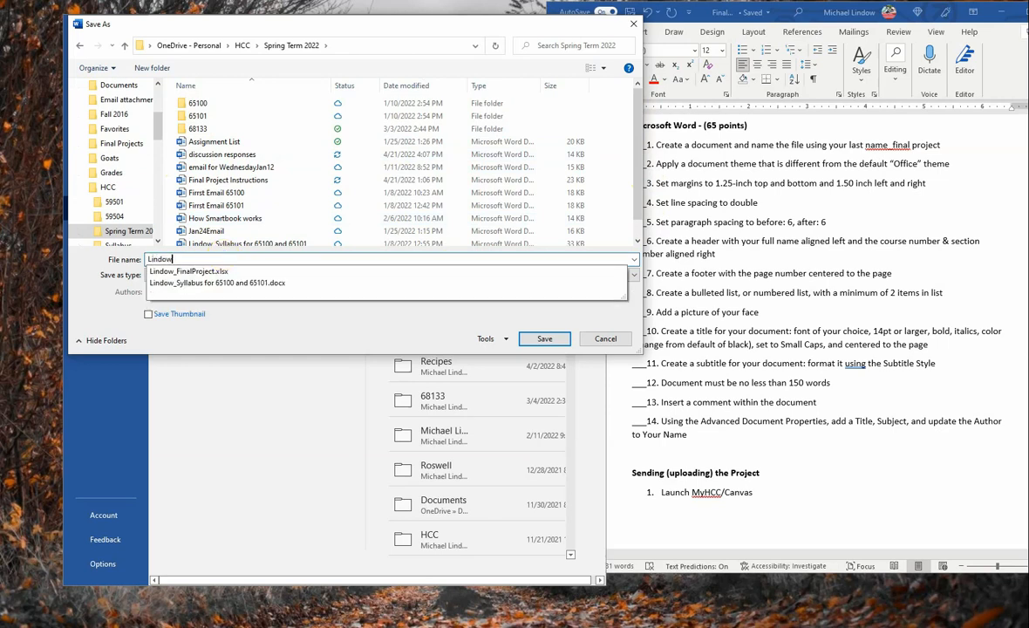
{"action": "type", "text": "_FinalPro"}
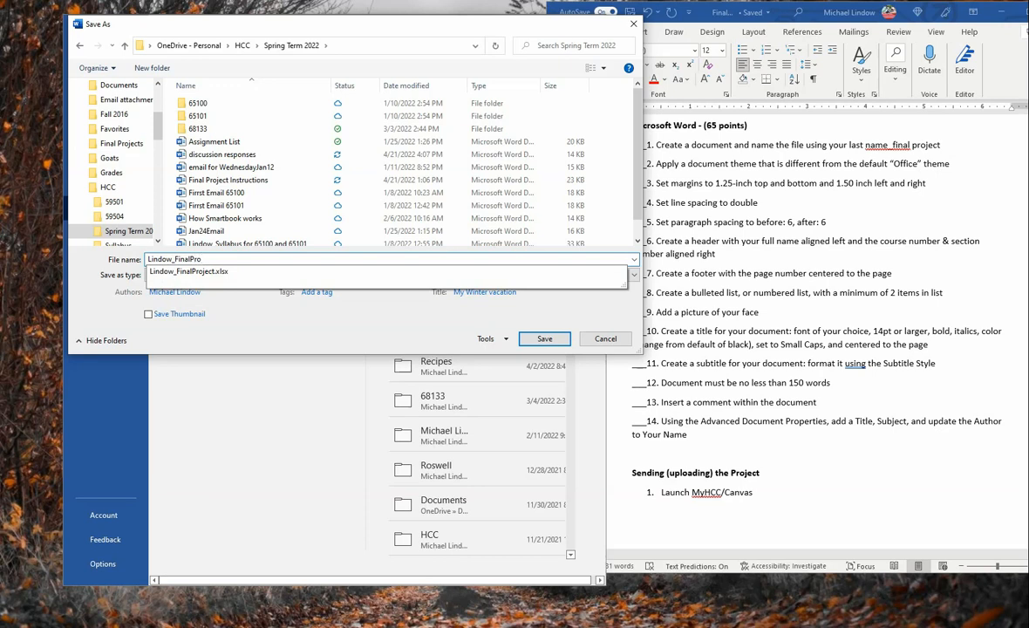
{"action": "type", "text": "ject"}
{"action": "key", "text": "Return"}
{"action": "key", "text": "Return"}
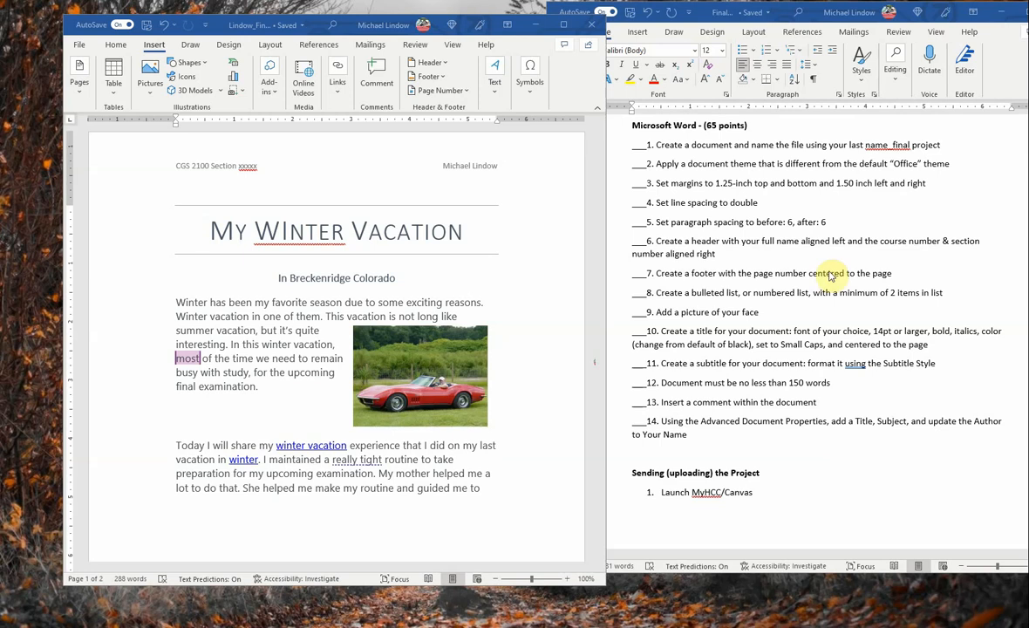
{"action": "left_click", "coordinate": [426, 375]}
{"action": "left_click", "coordinate": [426, 376]}
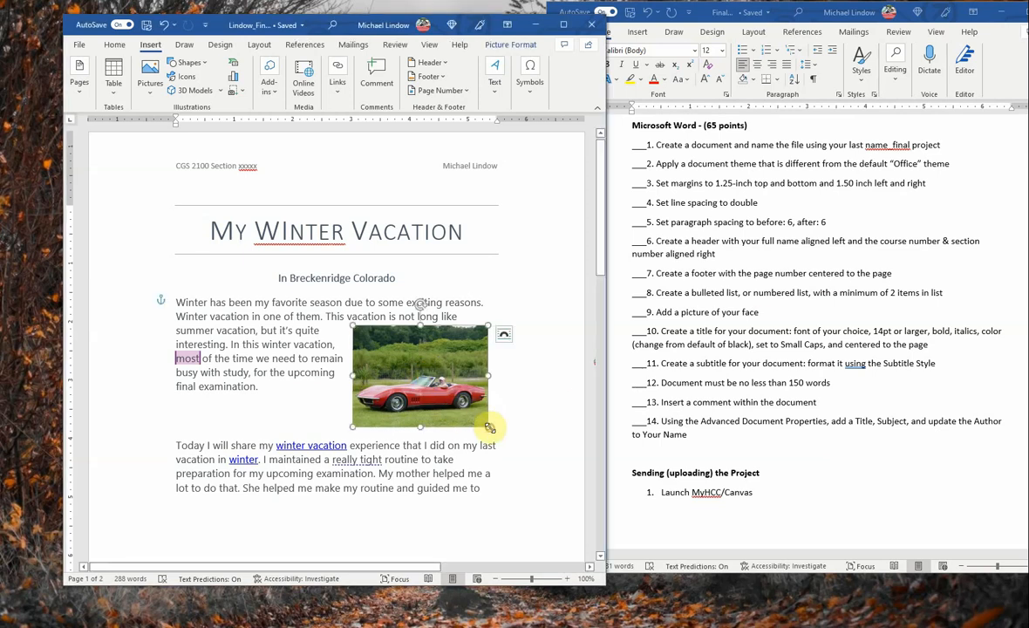
{"action": "right_click", "coordinate": [436, 374]}
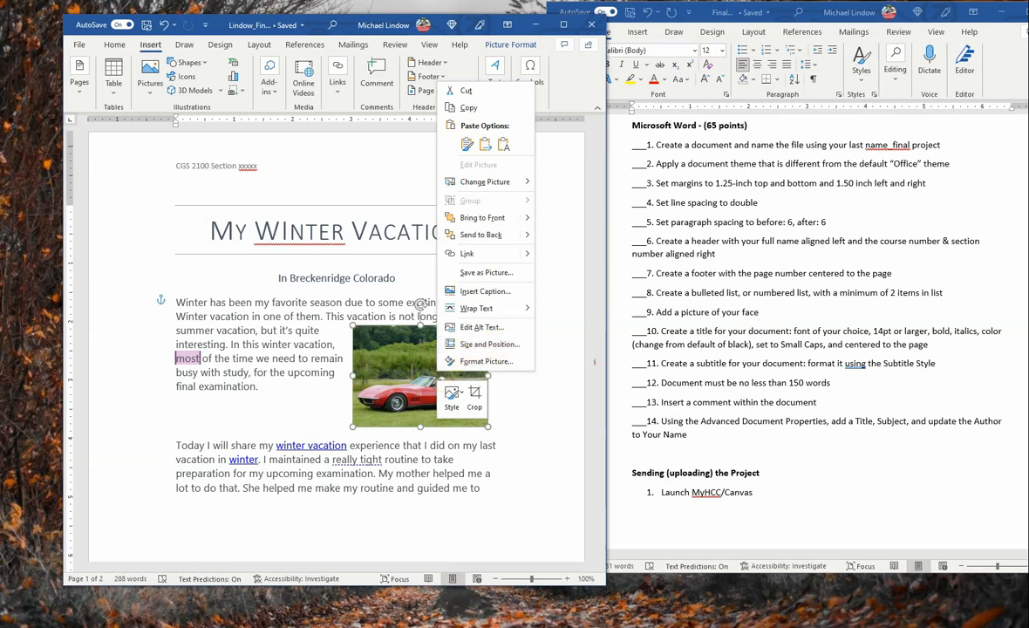
{"action": "key", "text": "Escape"}
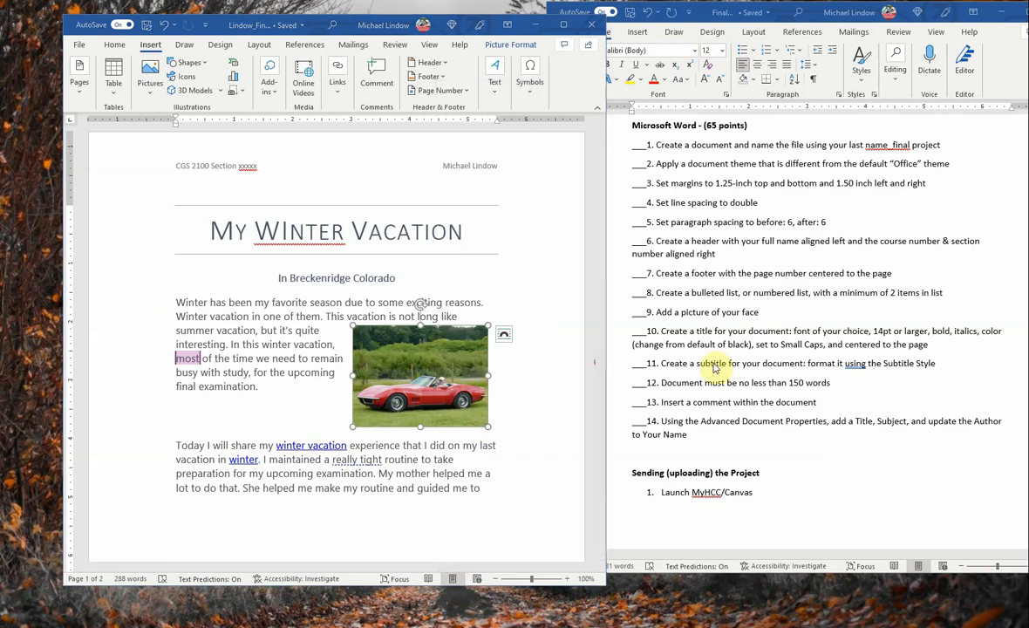